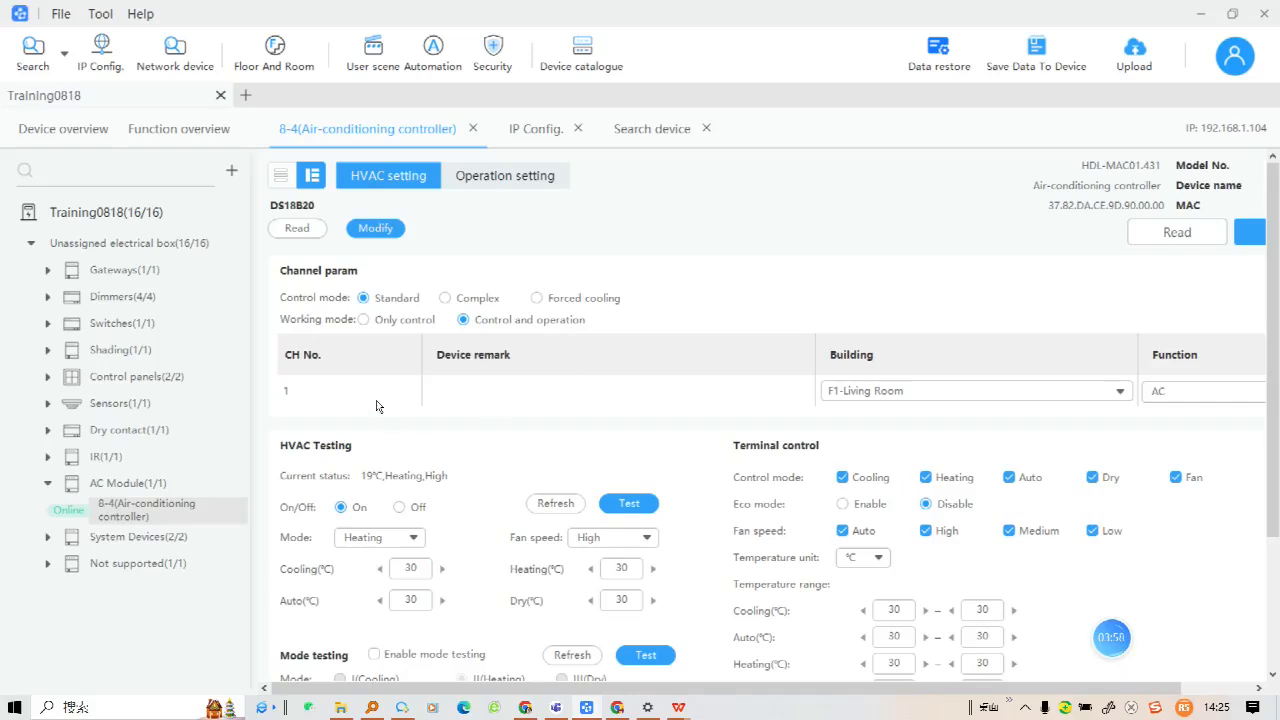
Set channel 1's device remark to "Living room ac" and keep its building assignment at F1-Living Room
left_click(472, 403)
key("Caps_Lock")
type("L")
key("Caps_Lock")
type("iving room ac")
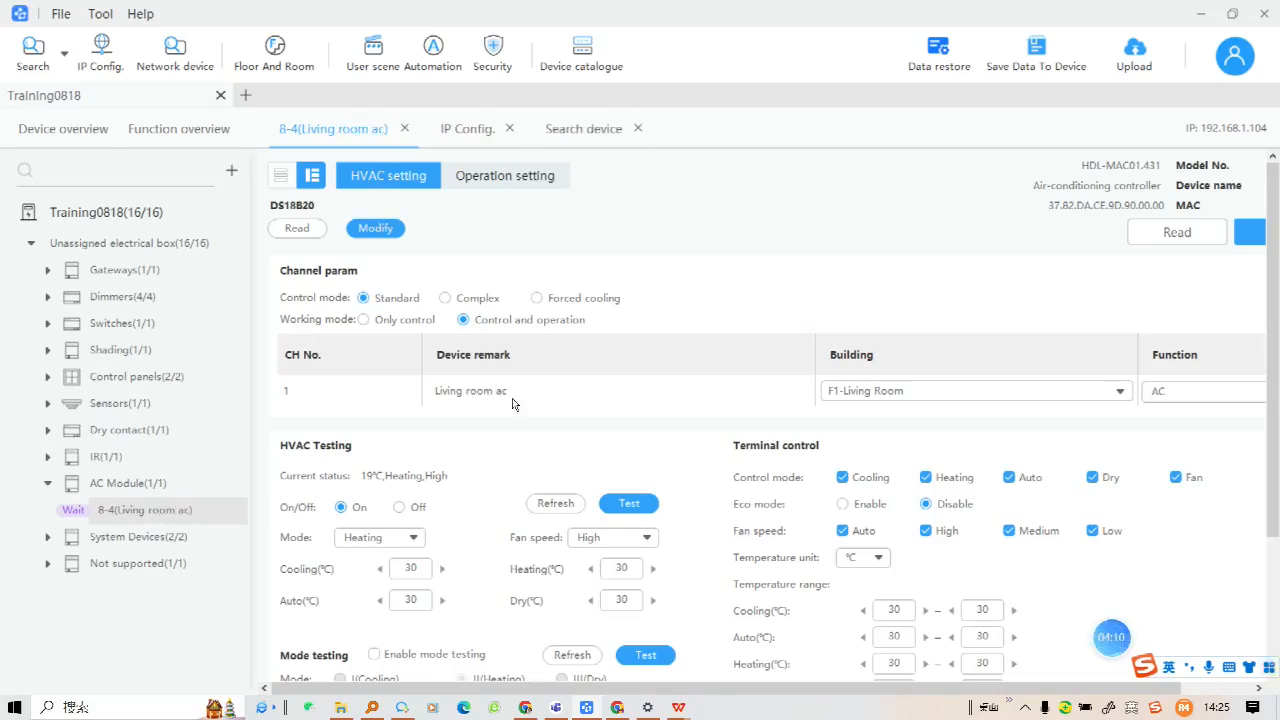
left_click(853, 394)
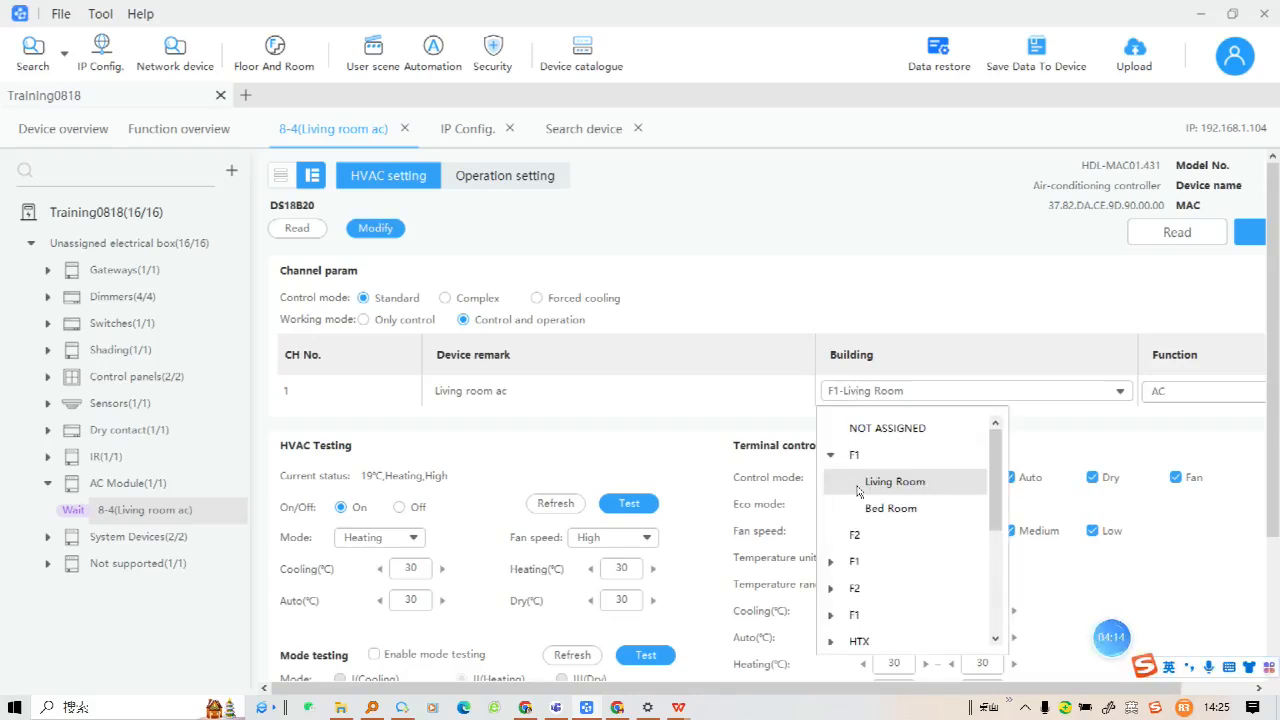
left_click(682, 392)
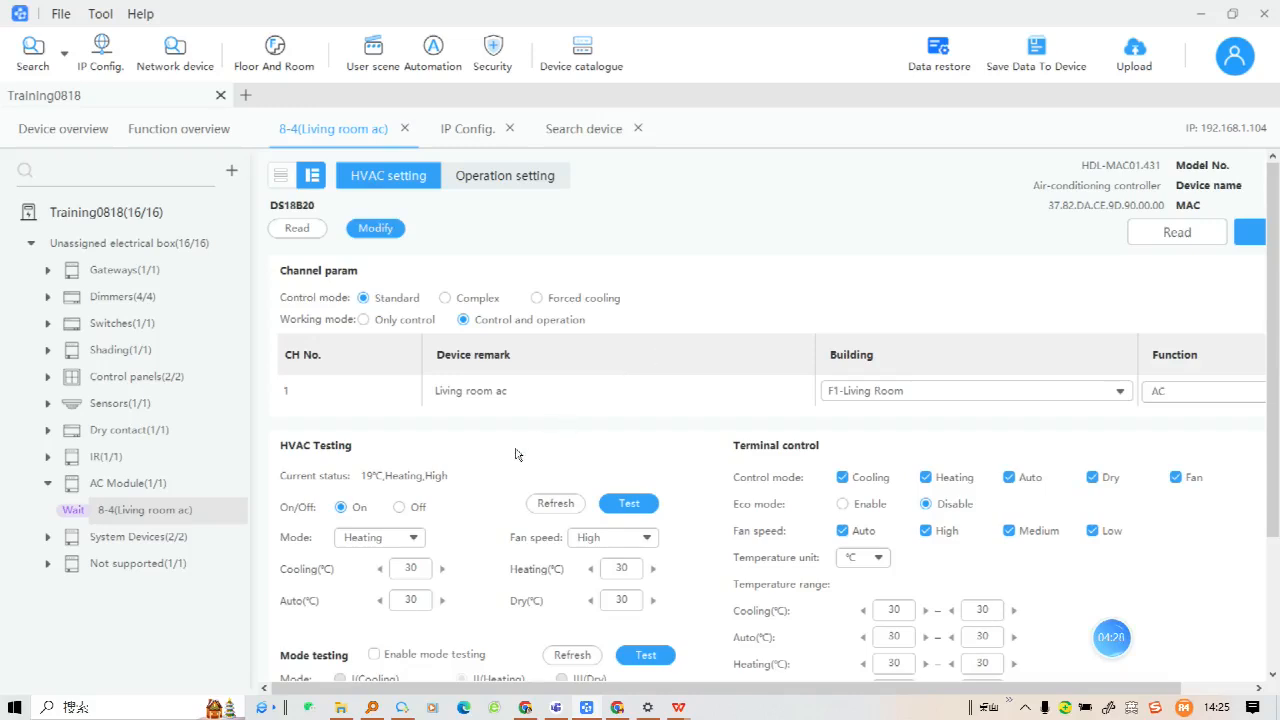
Disable the Dry control mode under Terminal control and keep the temperature unit at °C
scroll(516, 450, "down", 1)
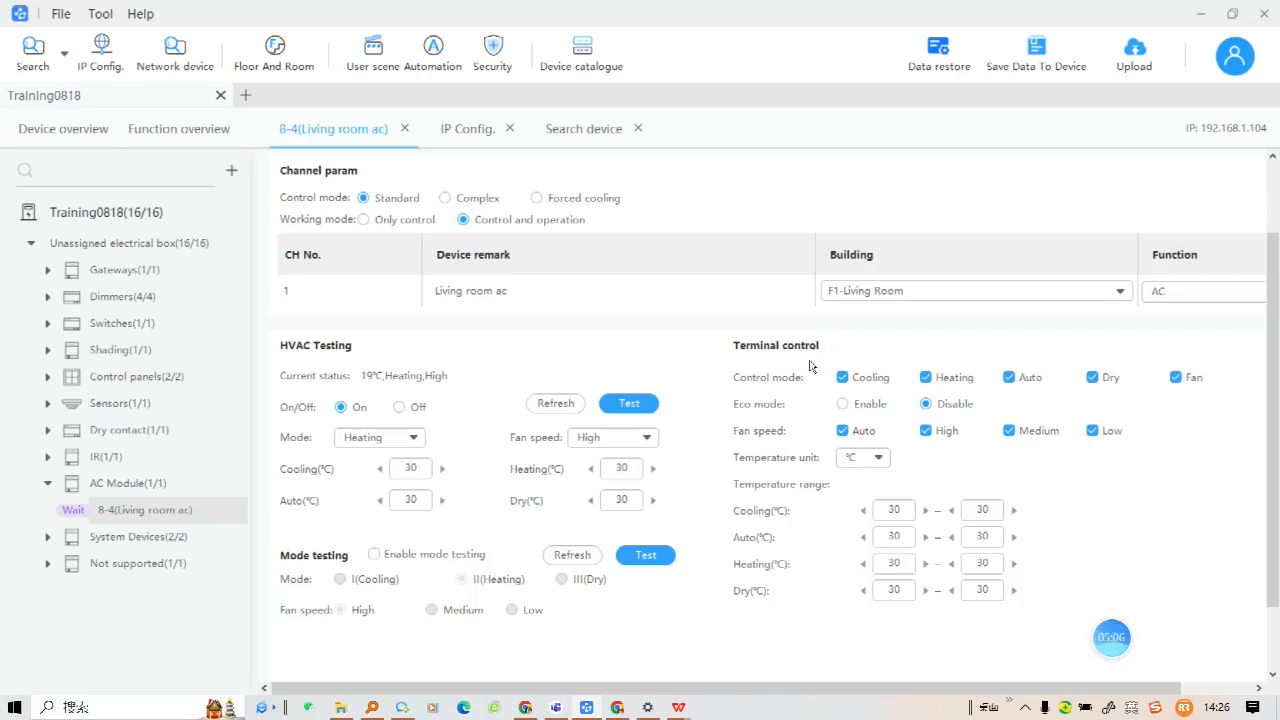
left_click(1092, 378)
left_click(878, 459)
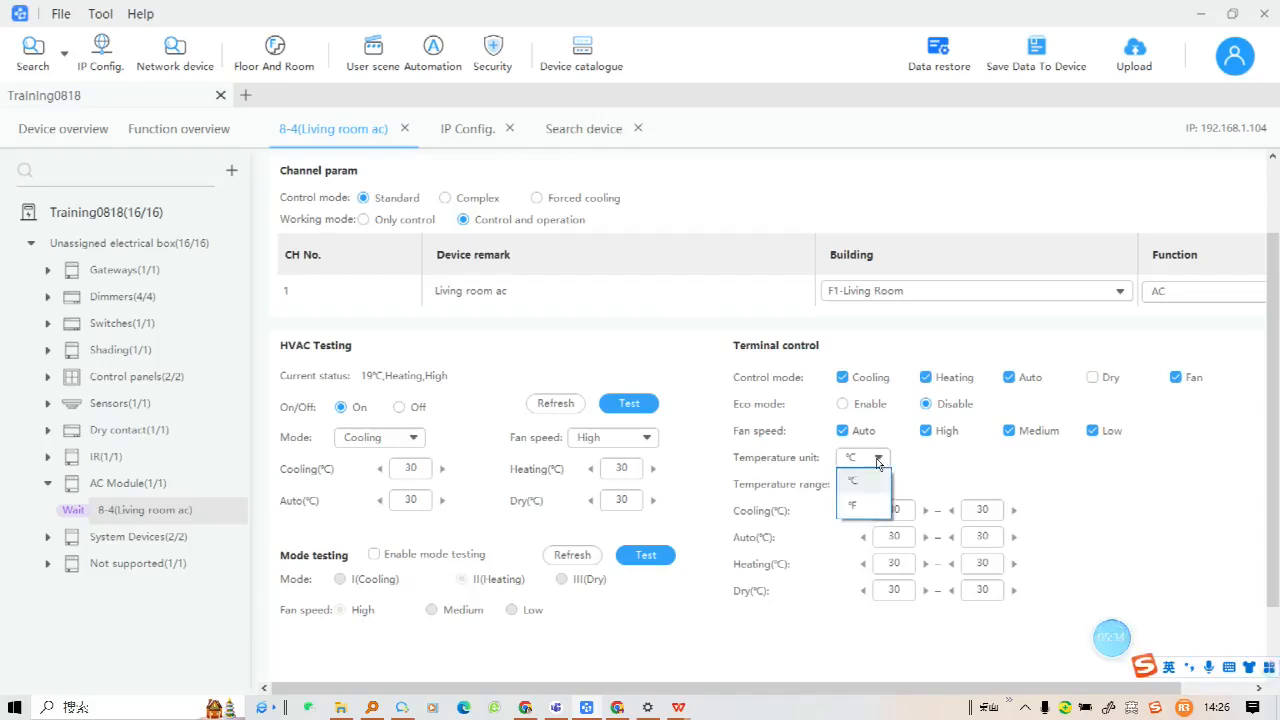
left_click(885, 462)
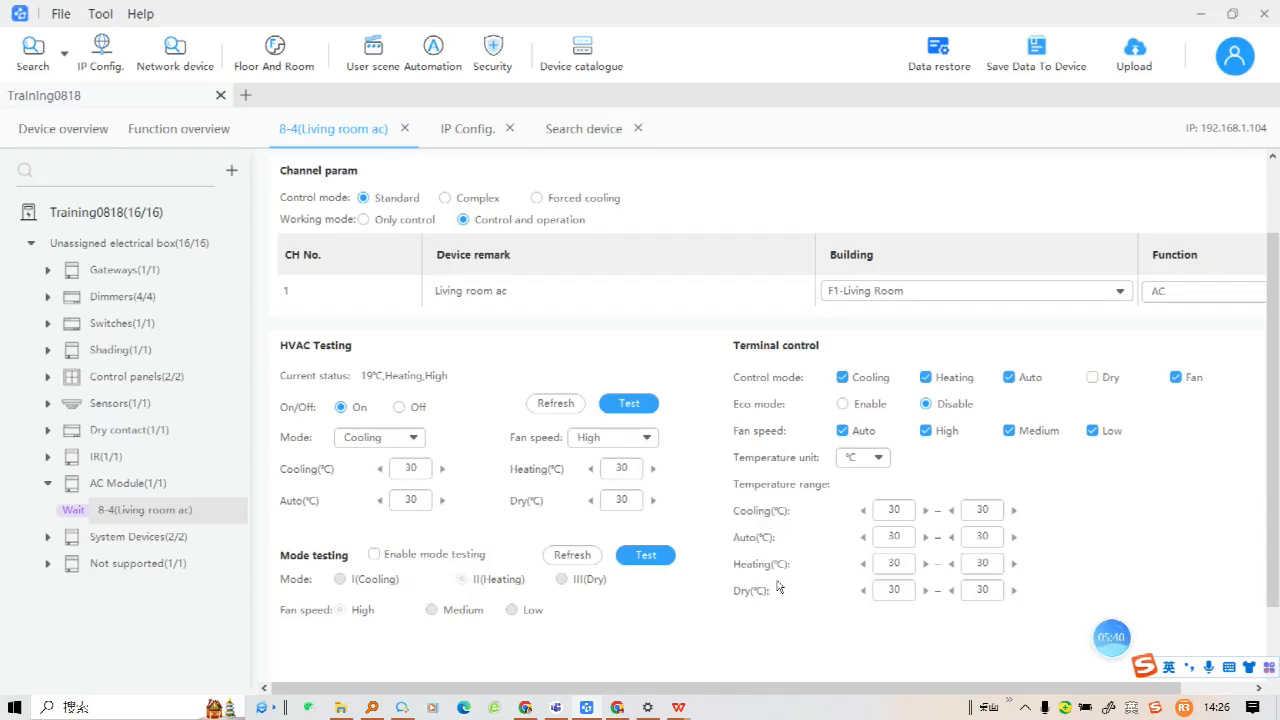
Set the lower temperature limit to 16 °C for Cooling, Auto, Heating and Dry, and save the HVAC settings
double_click(900, 511)
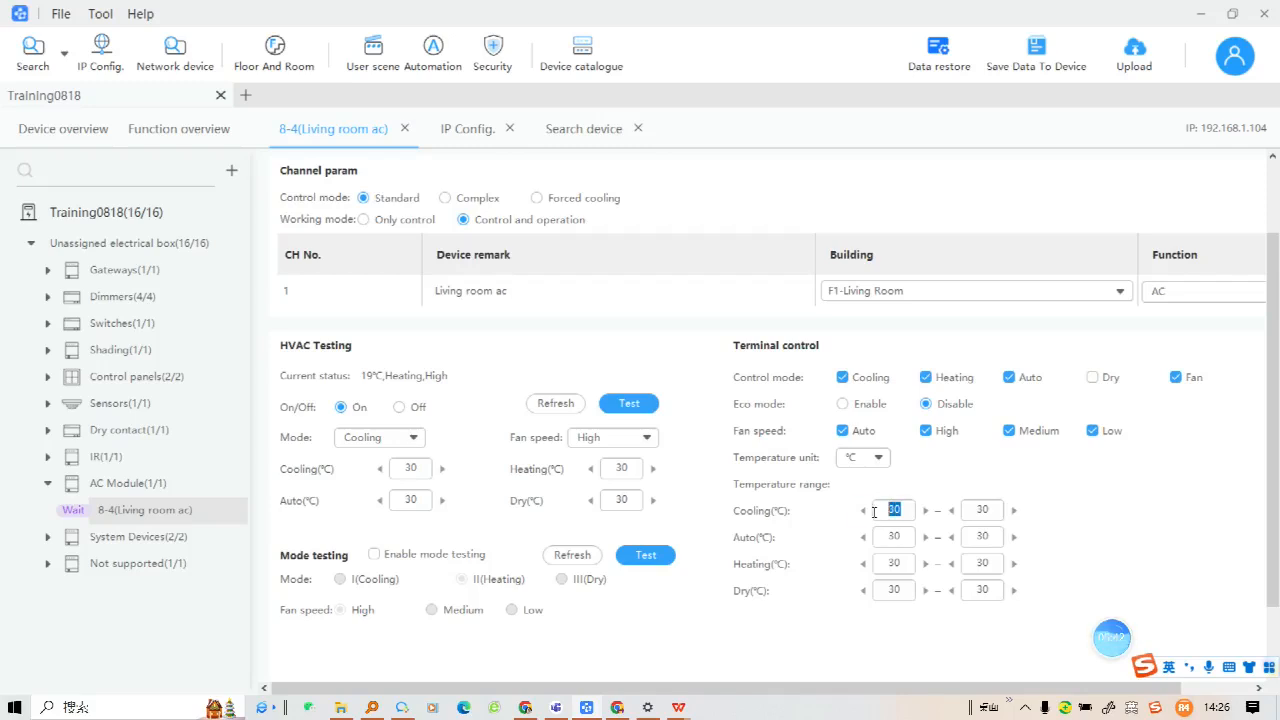
type("1")
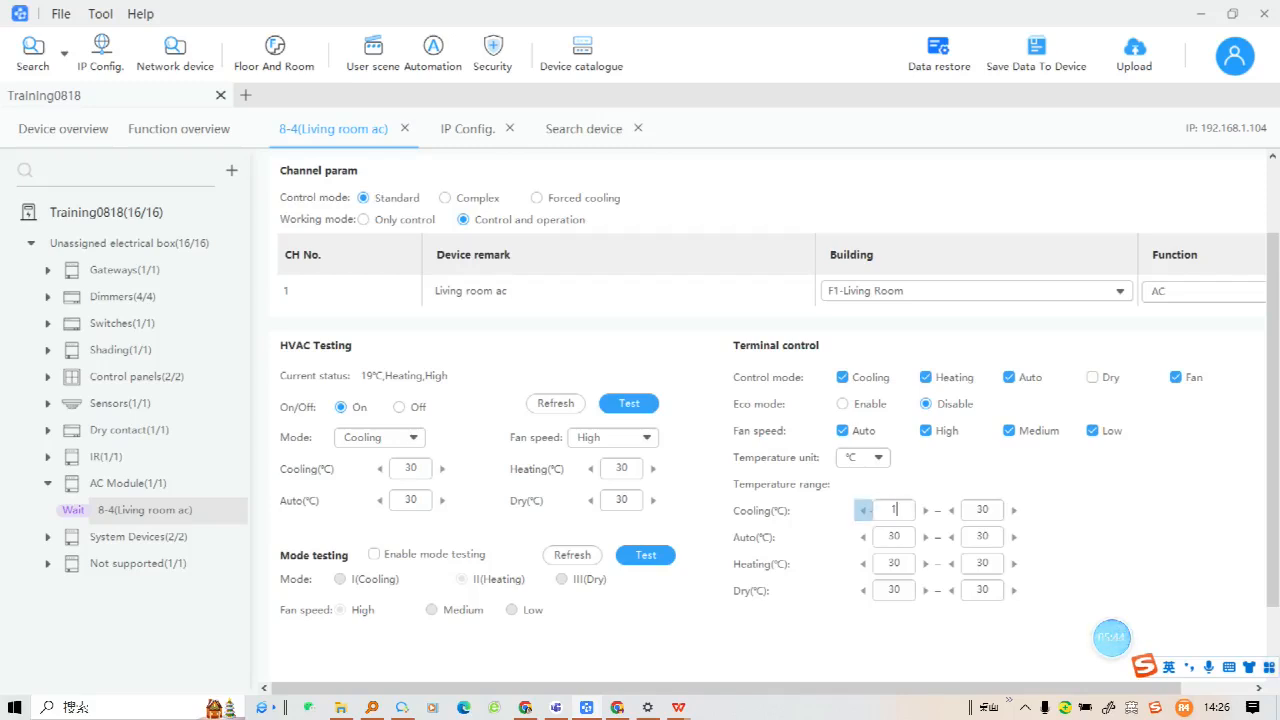
type("6")
double_click(899, 536)
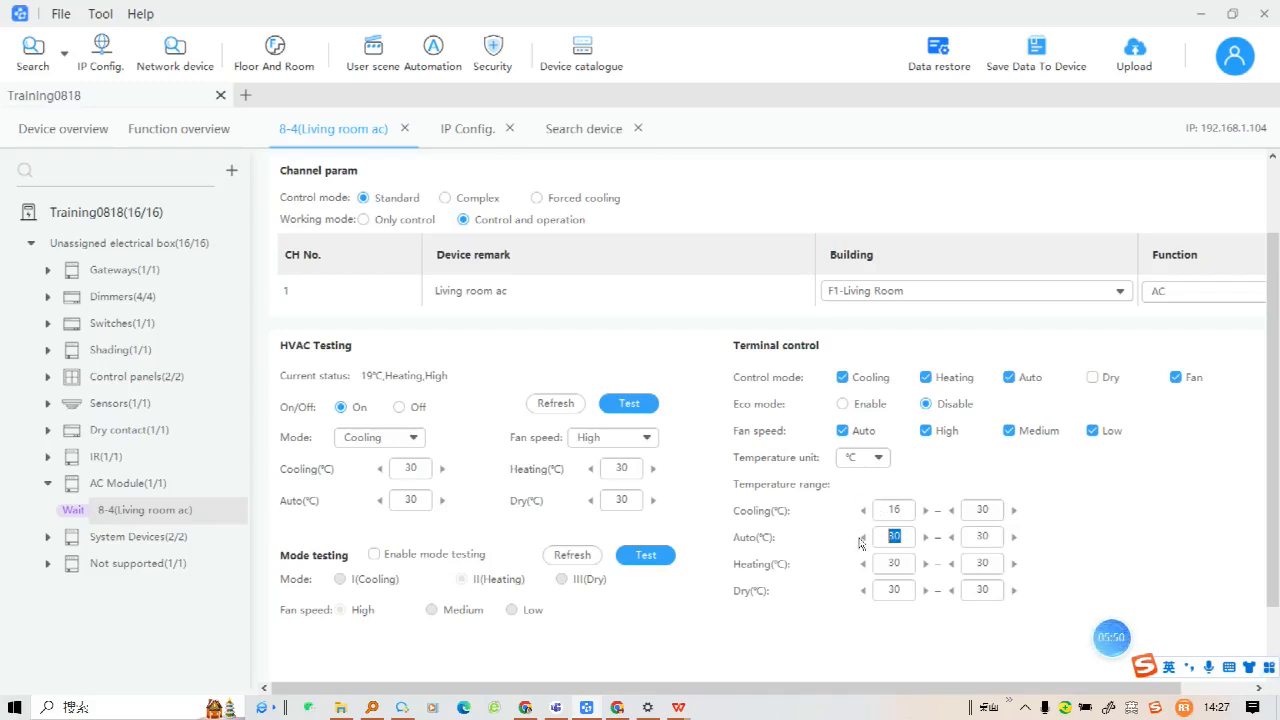
type("16")
double_click(899, 563)
type("16")
double_click(905, 589)
type("16")
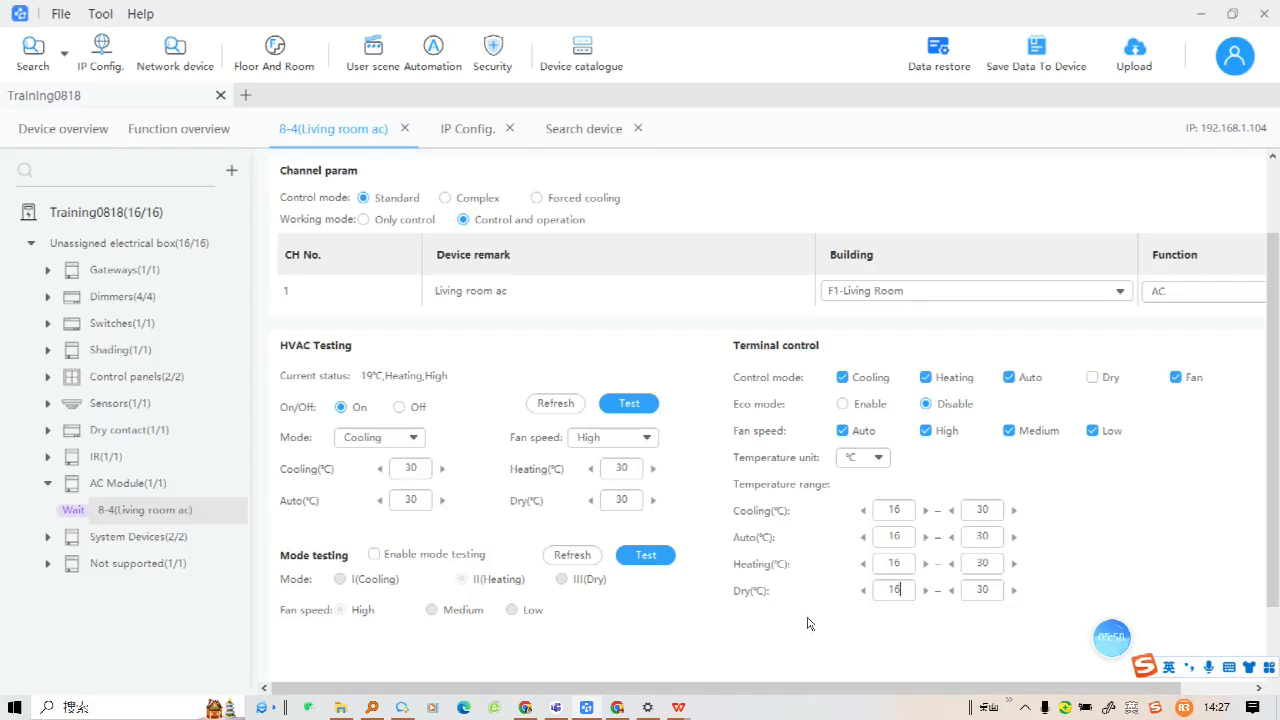
scroll(918, 535, "up", 1)
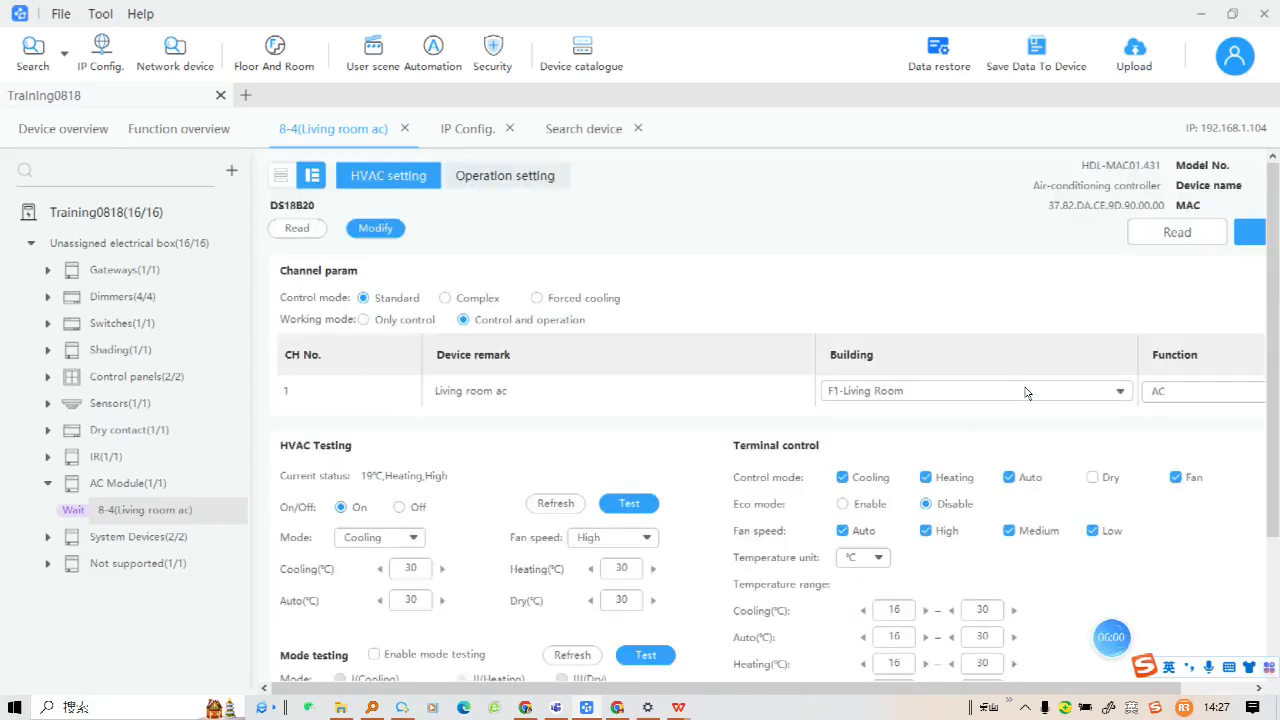
left_click(1247, 238)
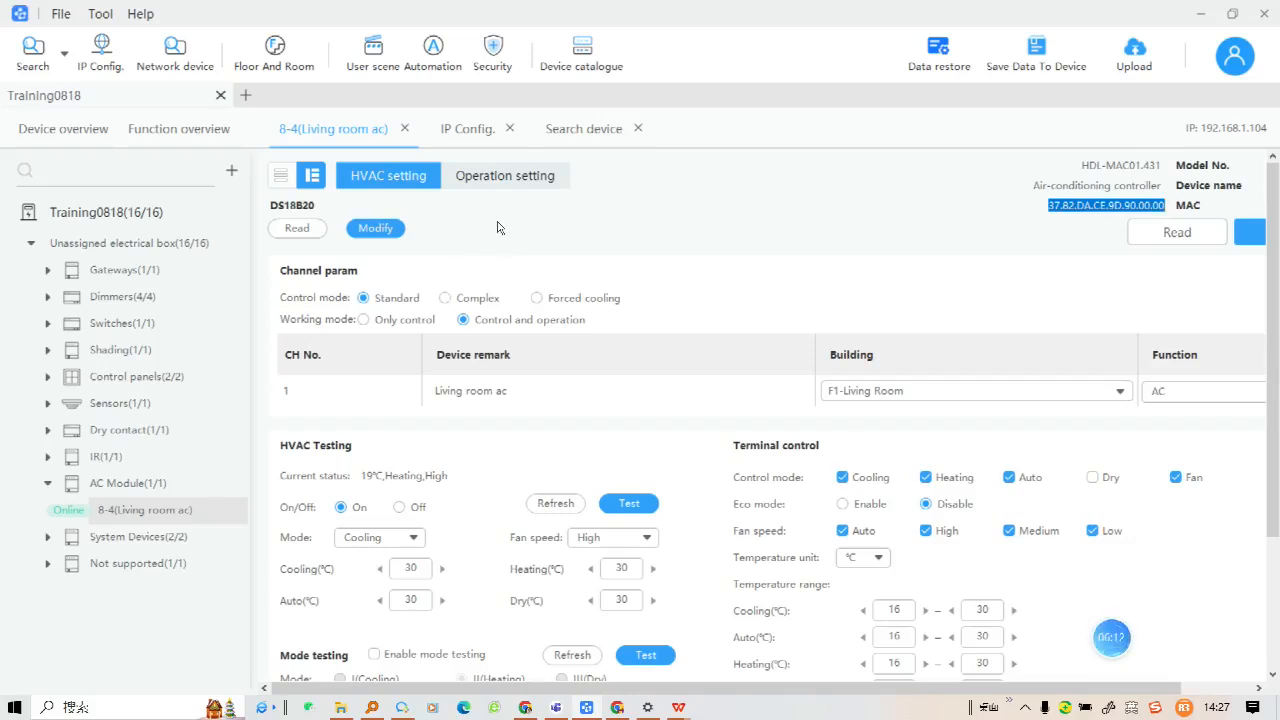
Enable internal temperature sources 1 to 4 in the operation settings, with source 1's No.DS18B20 set to 13
left_click(519, 175)
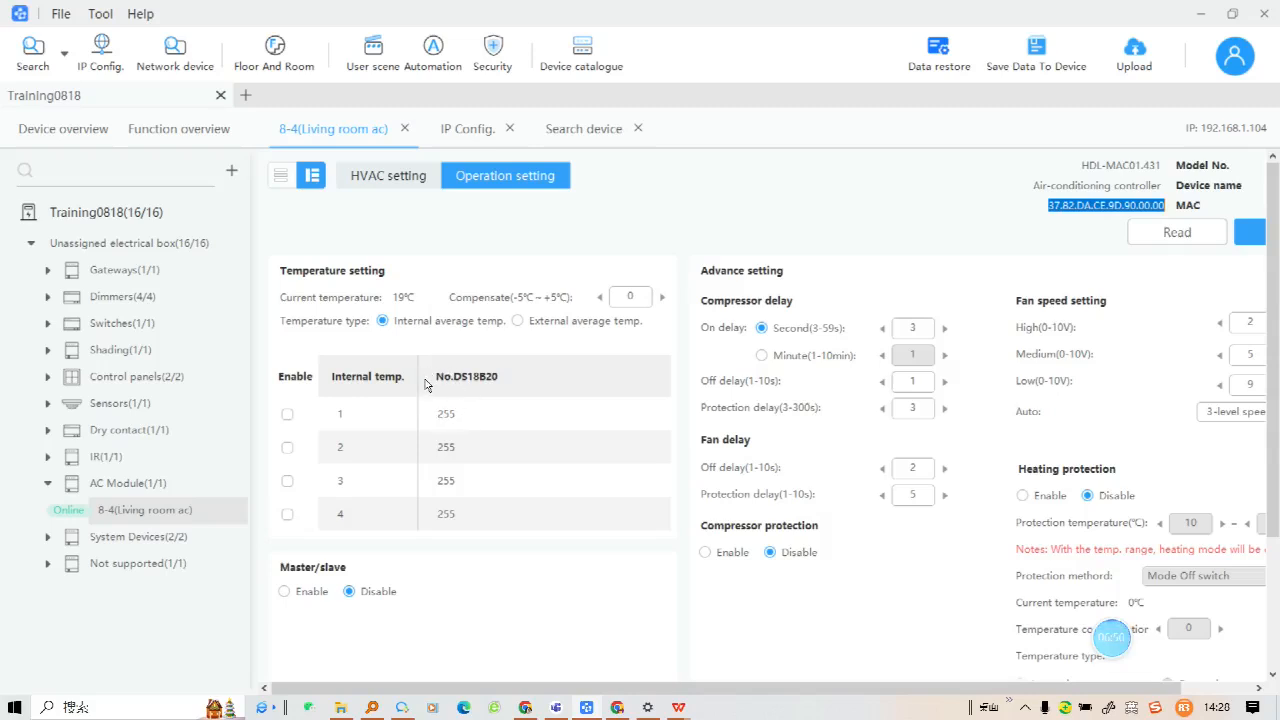
left_click(287, 414)
left_click(467, 416)
type("13")
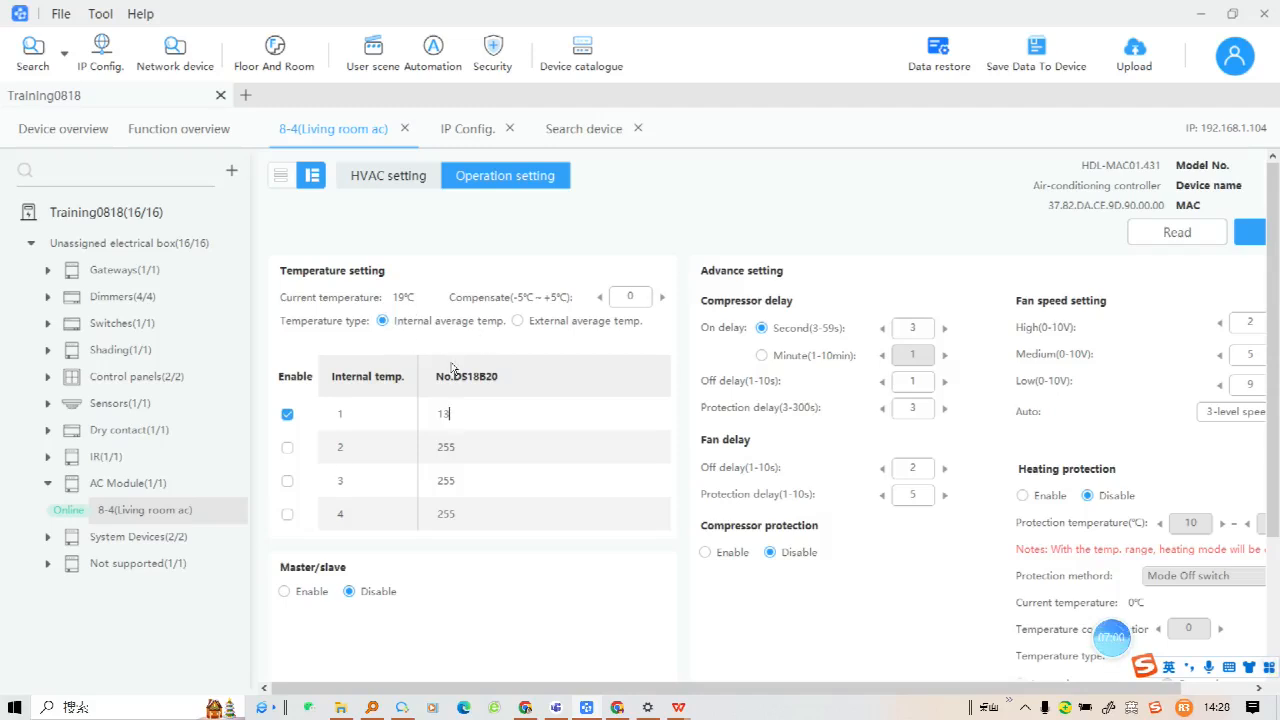
left_click(289, 450)
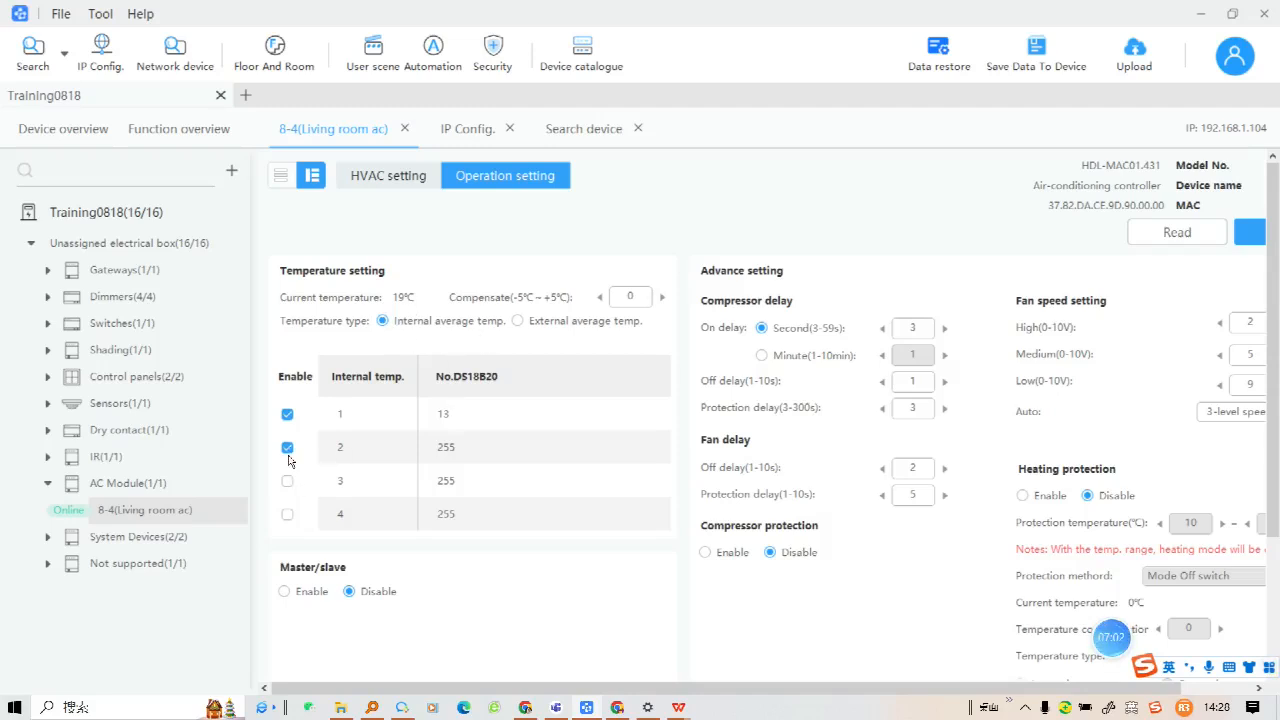
left_click(288, 482)
left_click(289, 515)
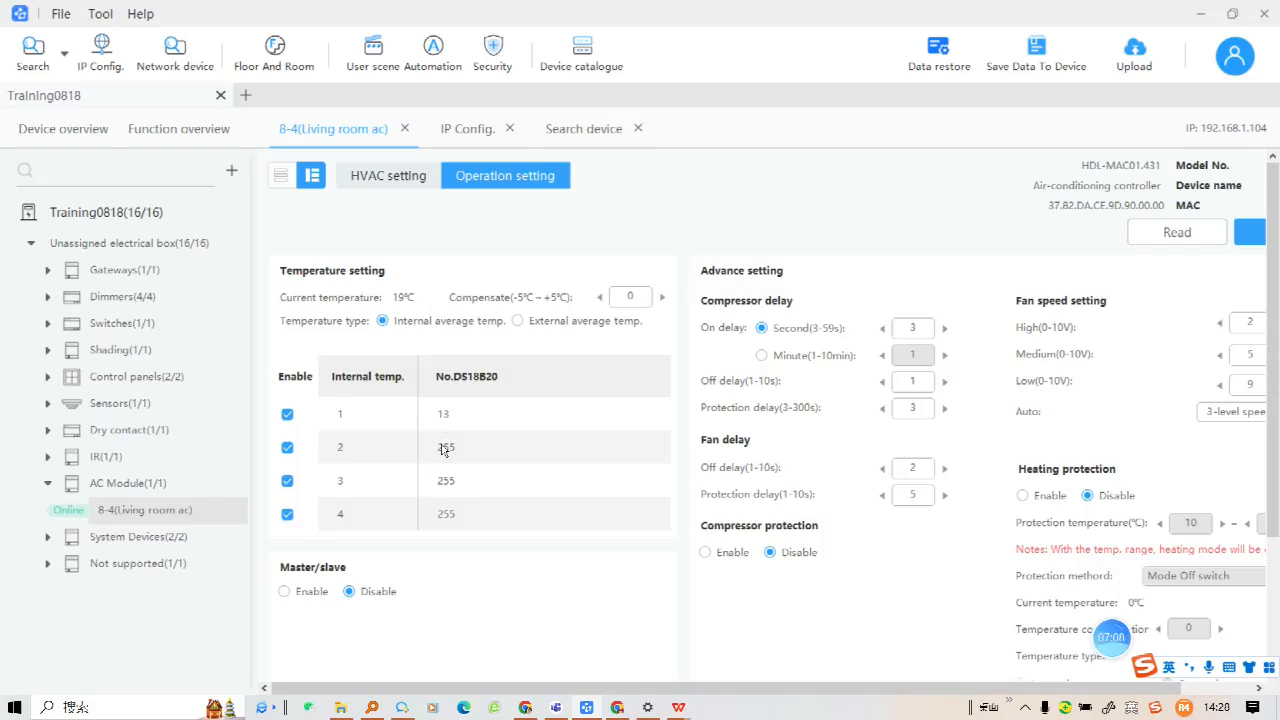
Disable all four internal temperature sources
left_click(289, 416)
left_click(288, 448)
left_click(287, 513)
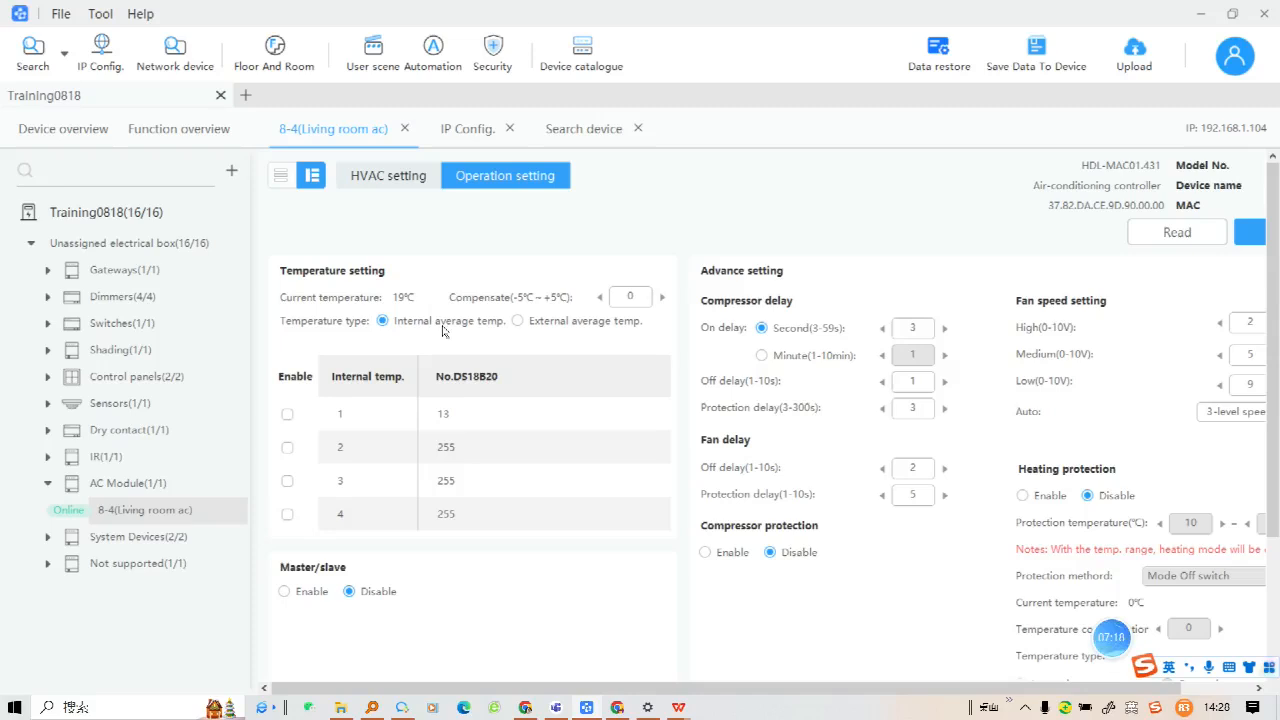
Switch the temperature type to external average and set external source 1 to subnet ID 8, device ID 32, channel 1
left_click(382, 177)
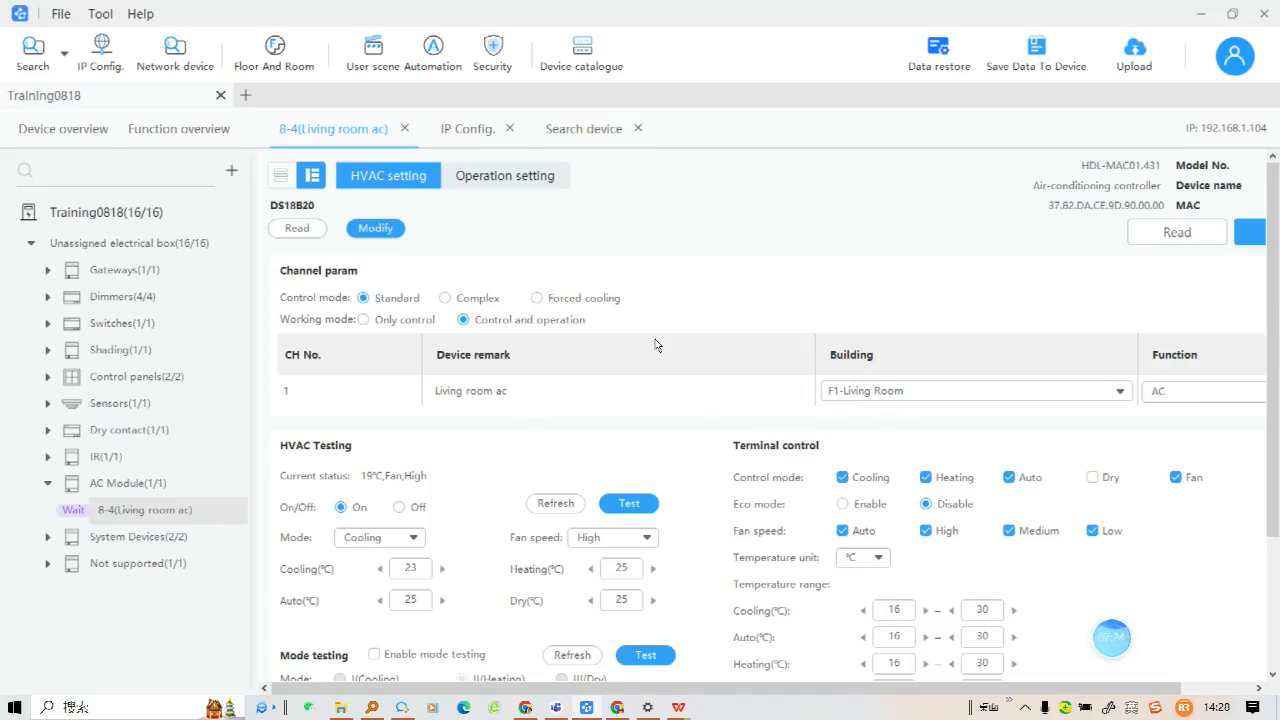
left_click(504, 184)
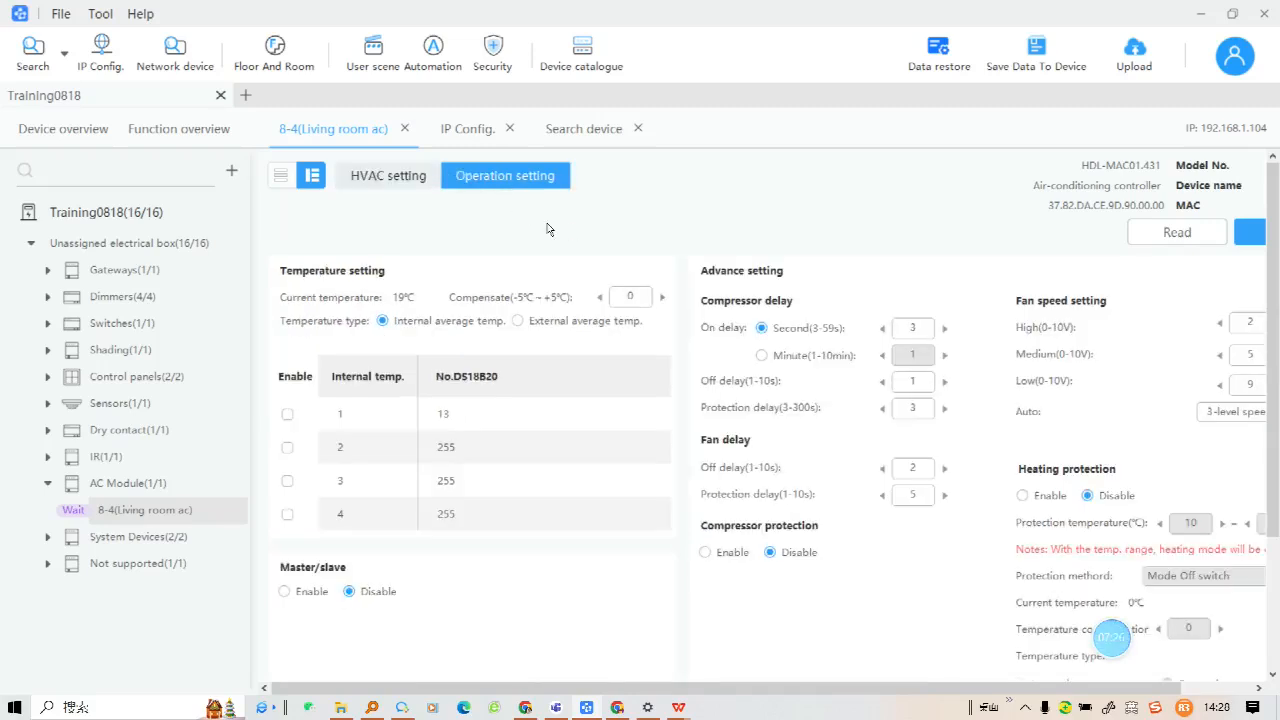
left_click(520, 321)
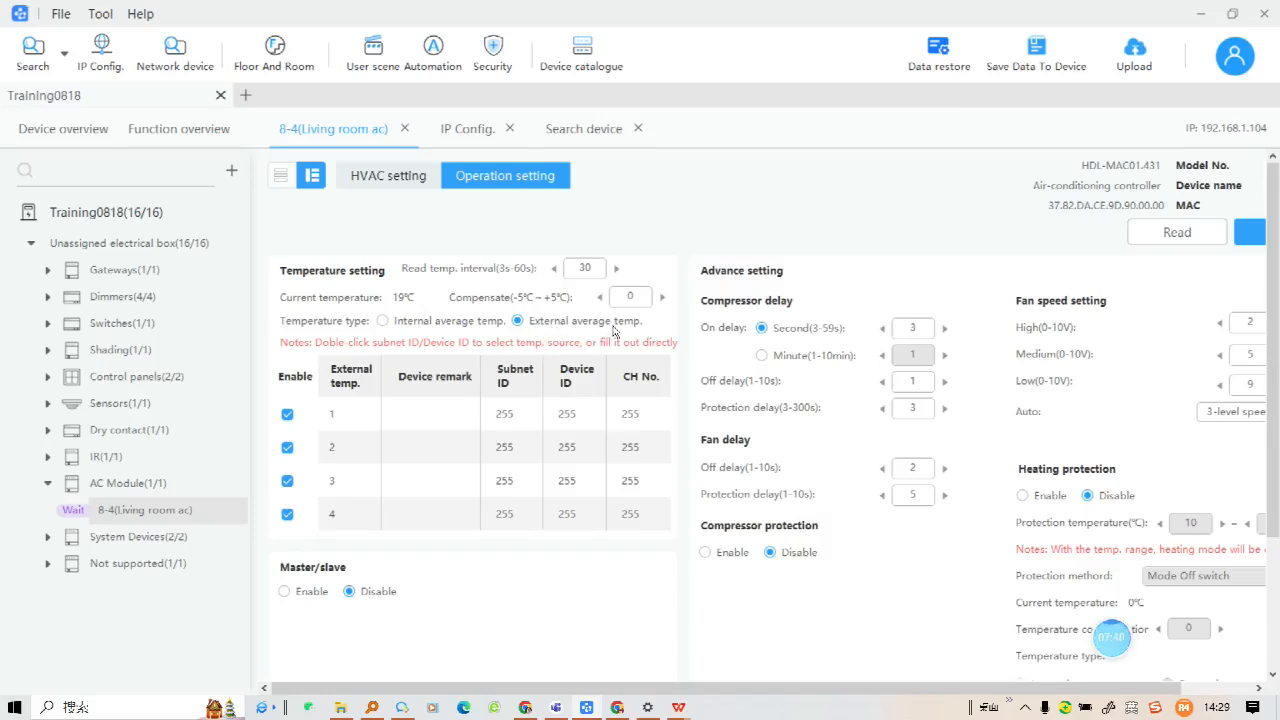
left_click(49, 380)
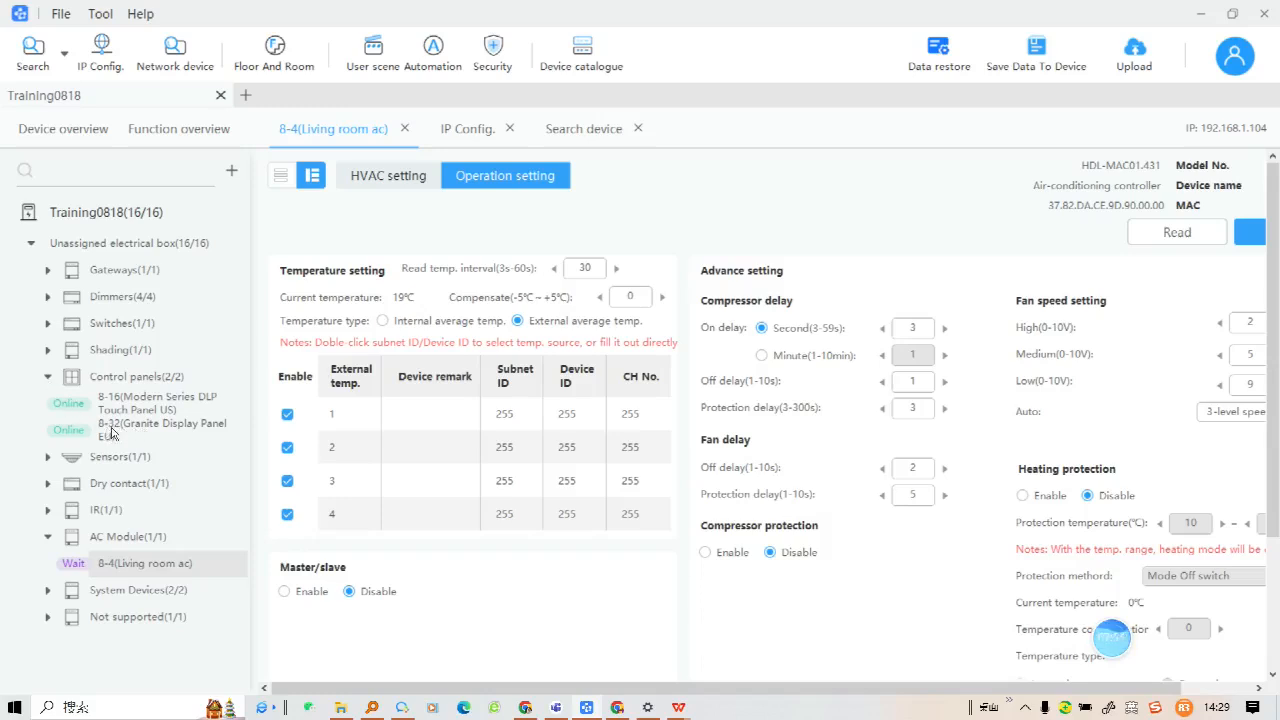
double_click(518, 416)
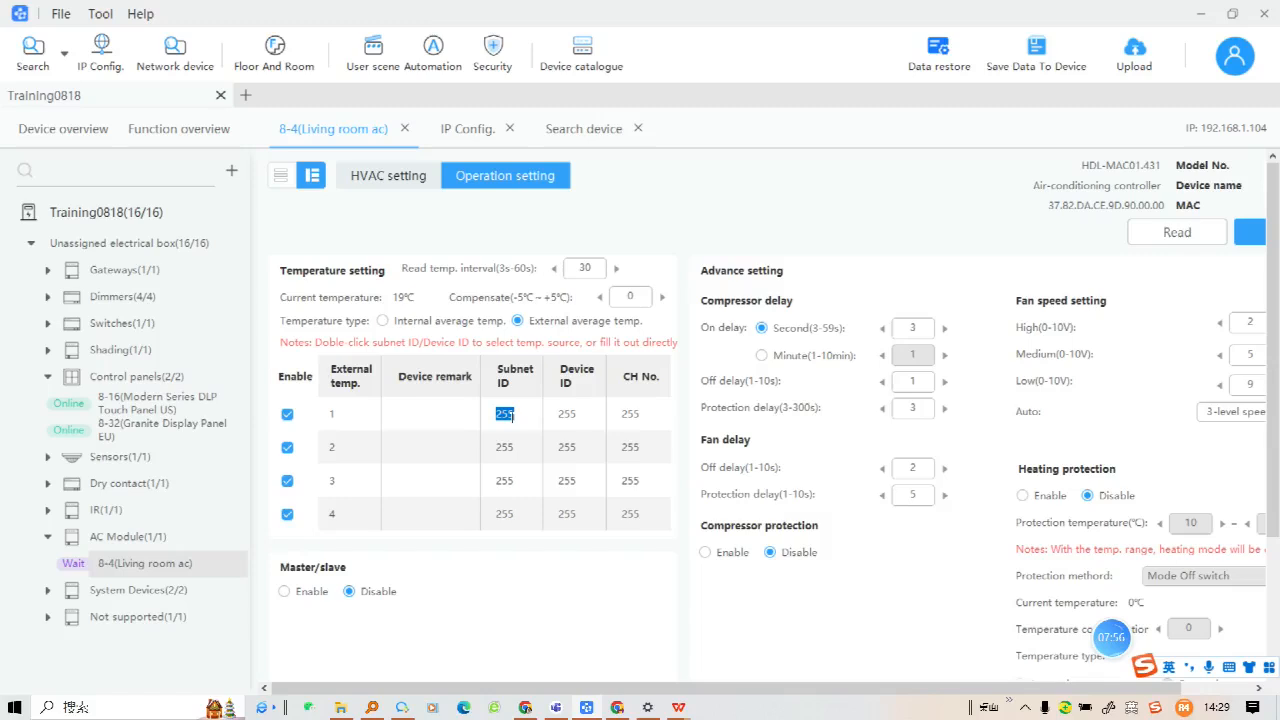
type("8")
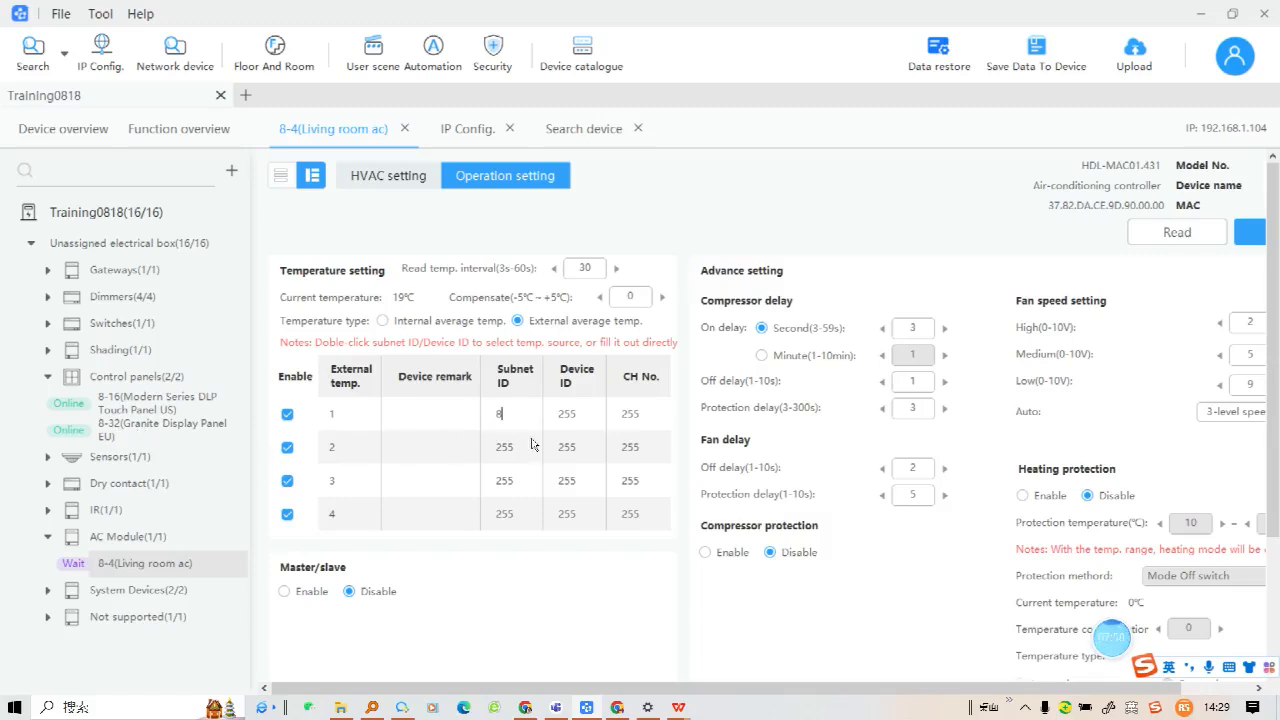
double_click(578, 415)
type("32")
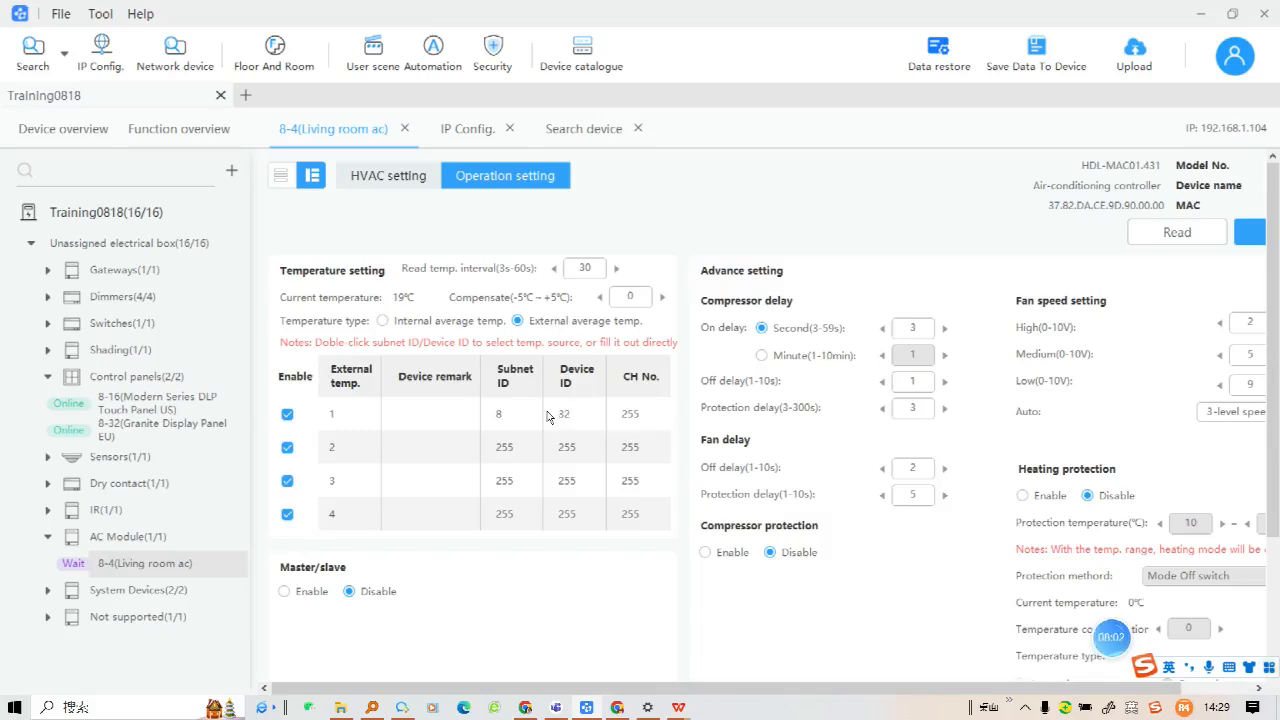
left_click(636, 421)
type("1")
Disable external temperature sources 2, 3 and 4, and save the operation settings
left_click(287, 448)
left_click(287, 482)
left_click(287, 514)
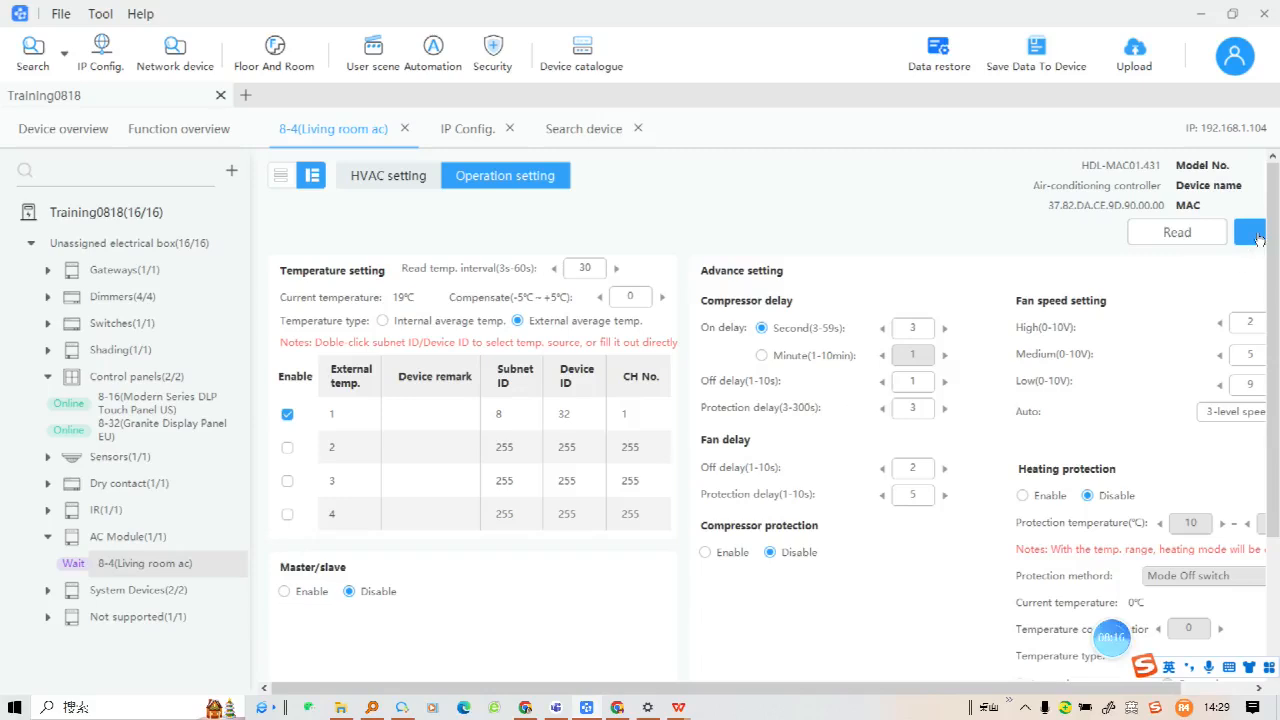
left_click(1252, 233)
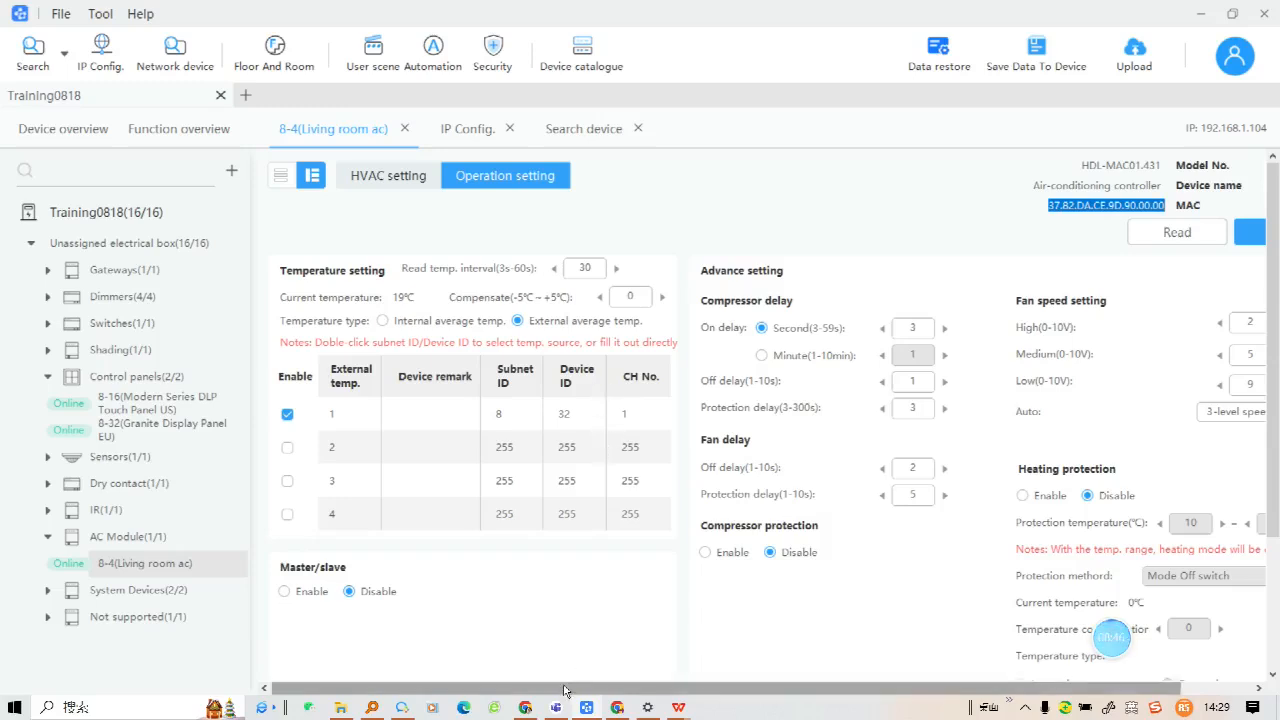
Review the advanced compressor, fan speed, heating protection and master/slave parameters, and return to the HVAC settings
left_click_drag(560, 690, 638, 697)
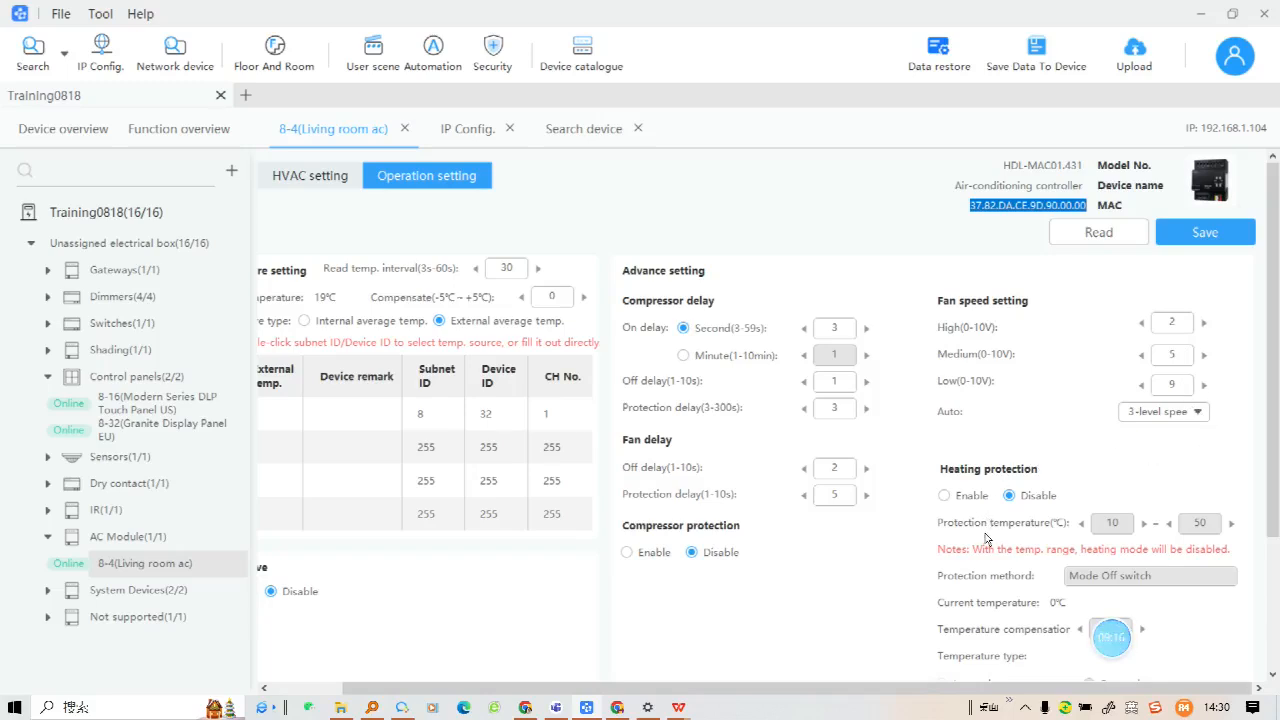
scroll(973, 507, "down", 1)
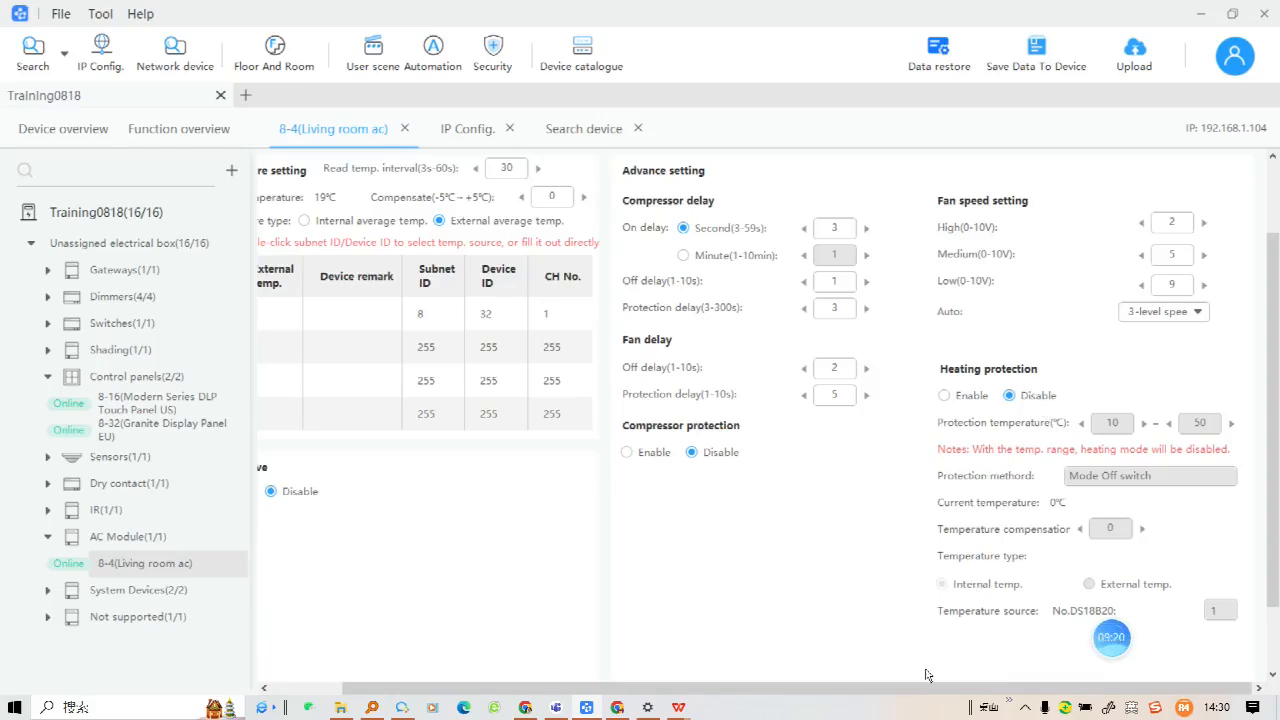
left_click_drag(930, 688, 896, 688)
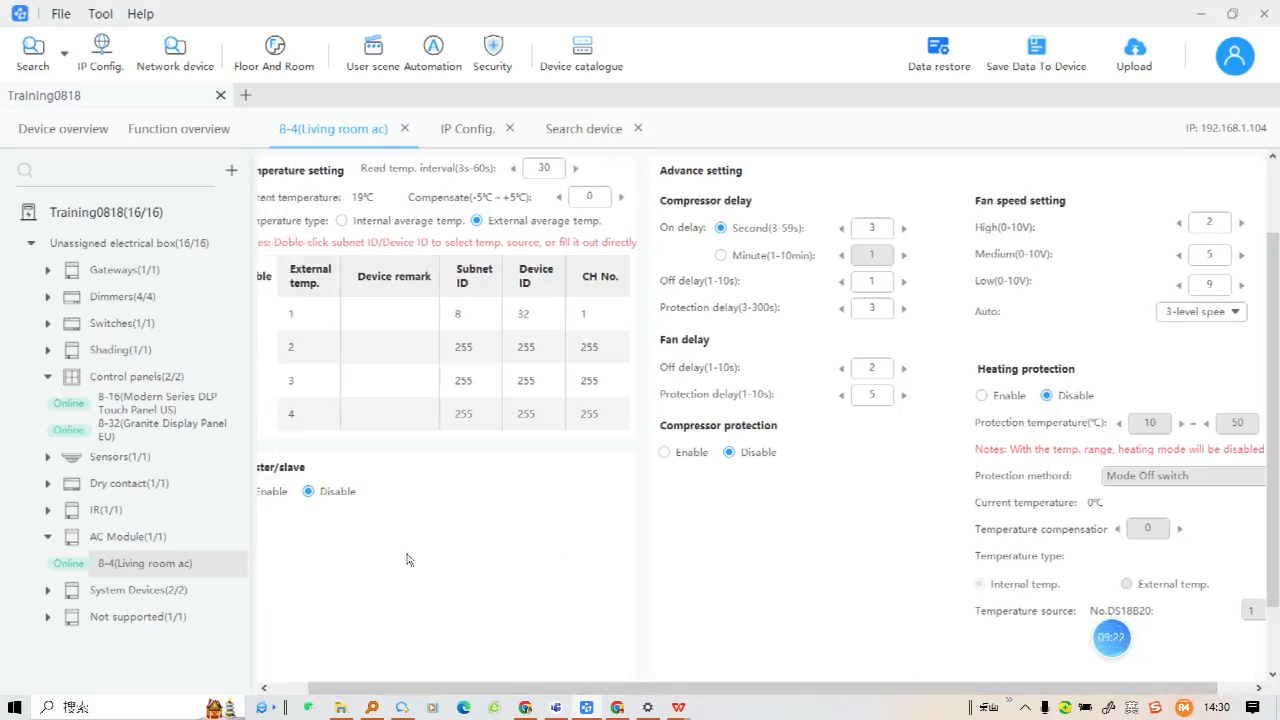
left_click_drag(497, 688, 475, 688)
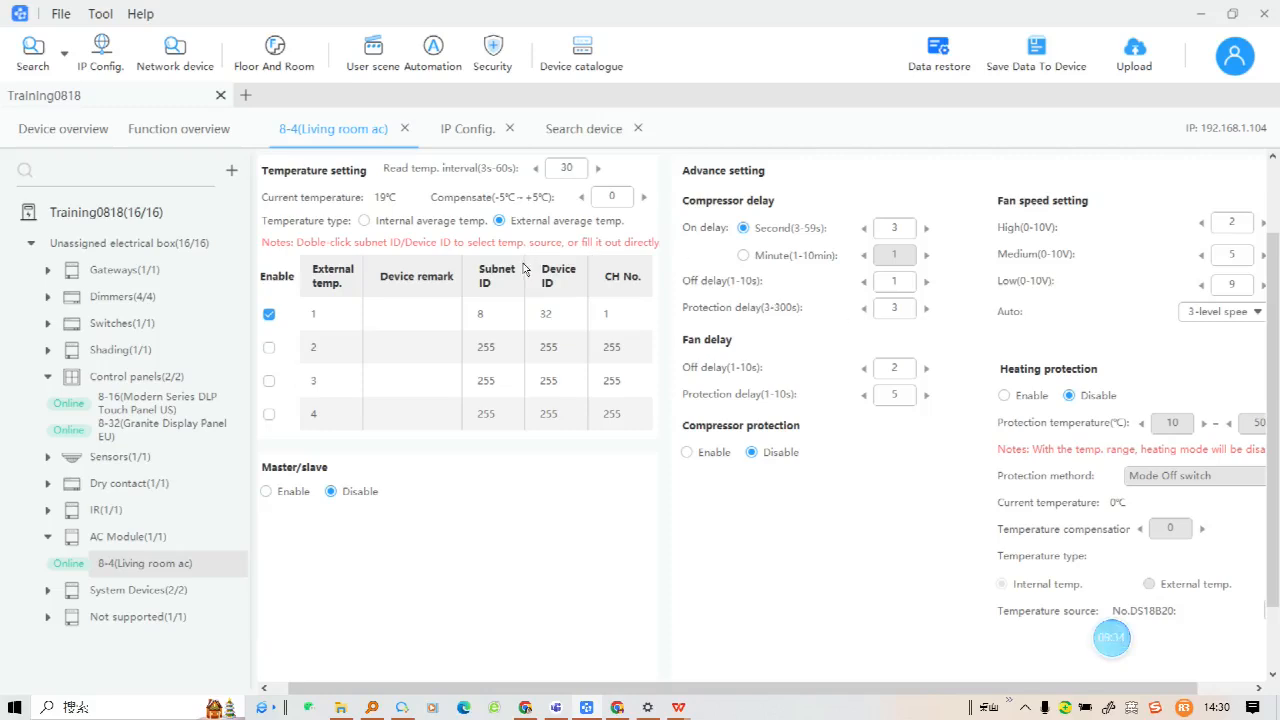
scroll(512, 342, "up", 2)
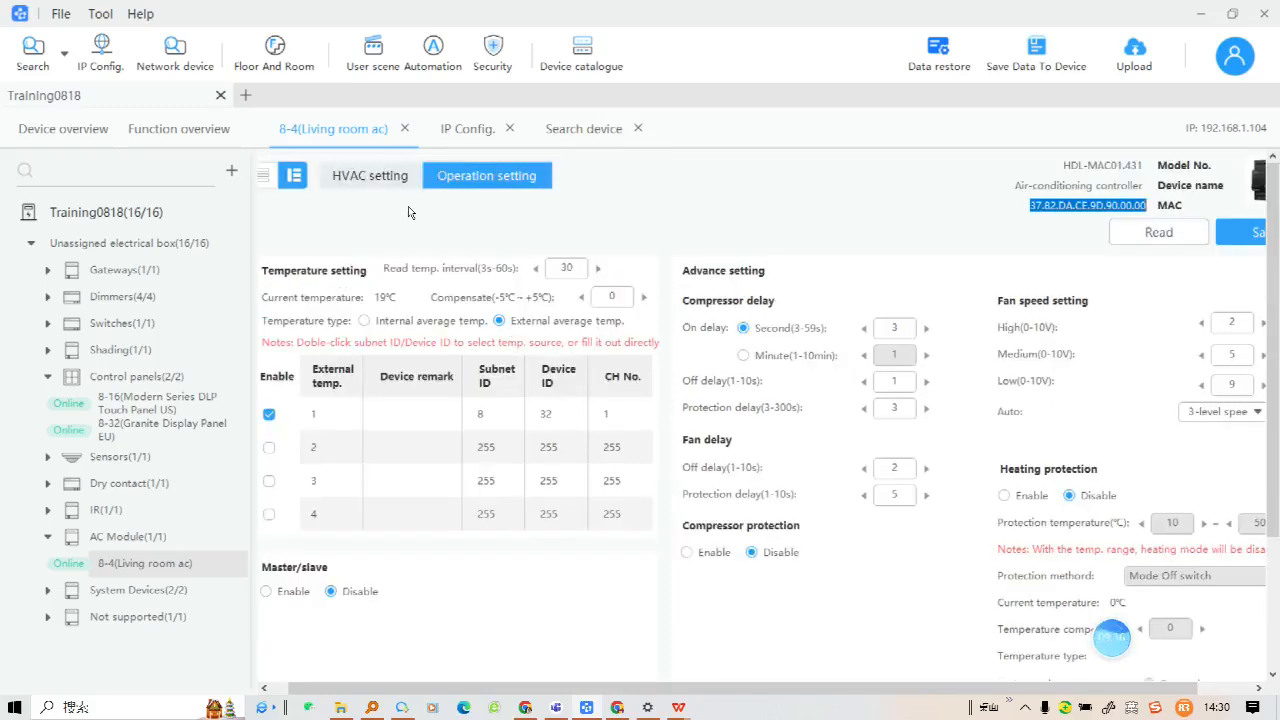
left_click(378, 178)
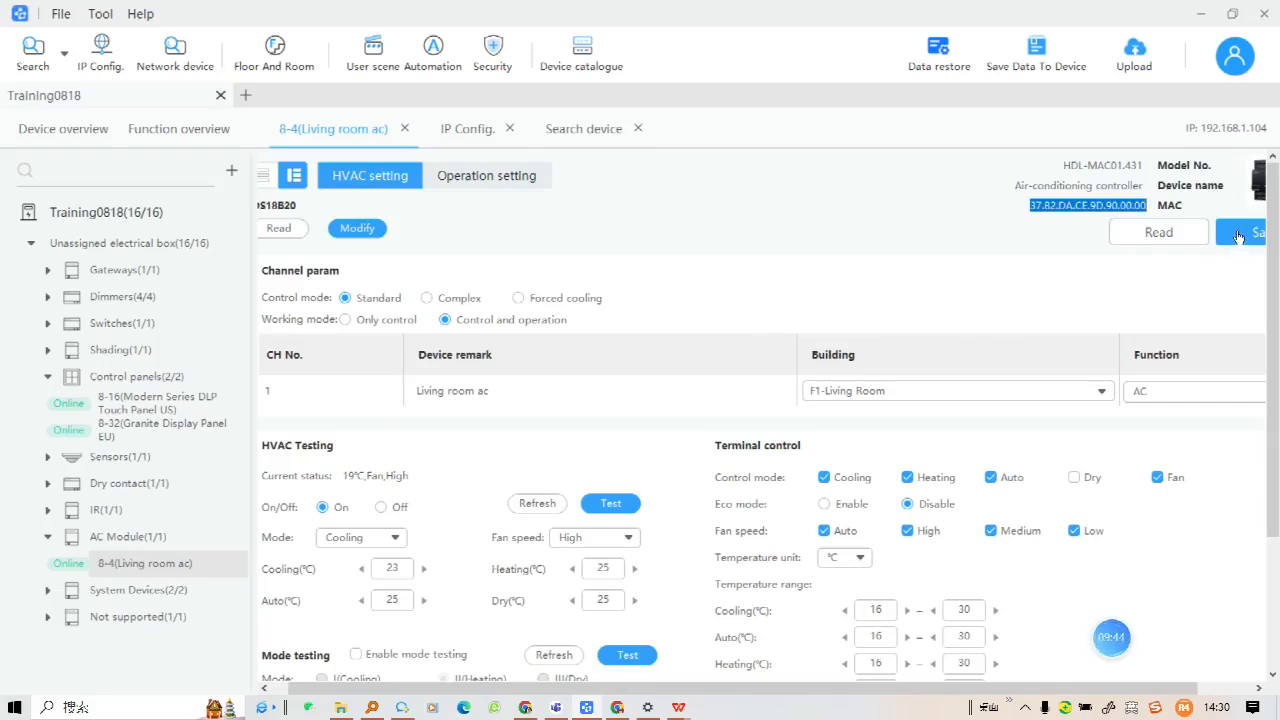
Set the Granite Display Panel EU's temperature broadcast target to the 8-4 living room ac controller and save the basic information
double_click(117, 432)
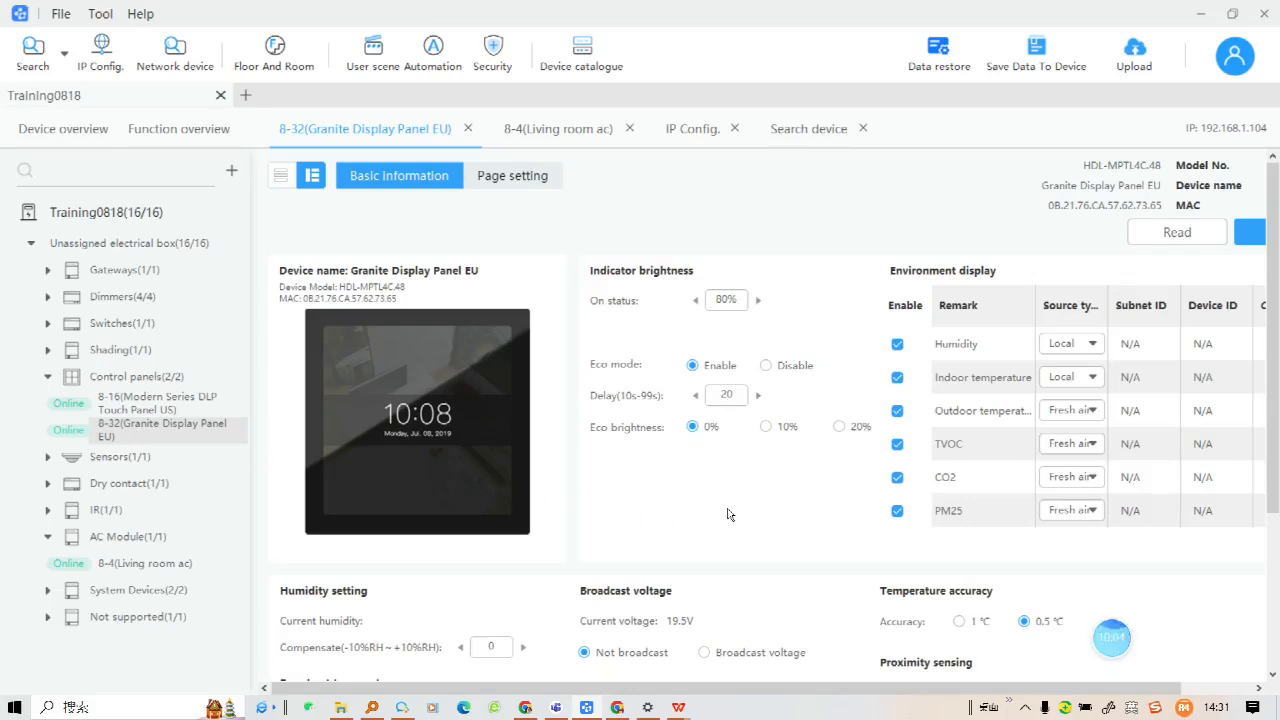
scroll(728, 513, "down", 1)
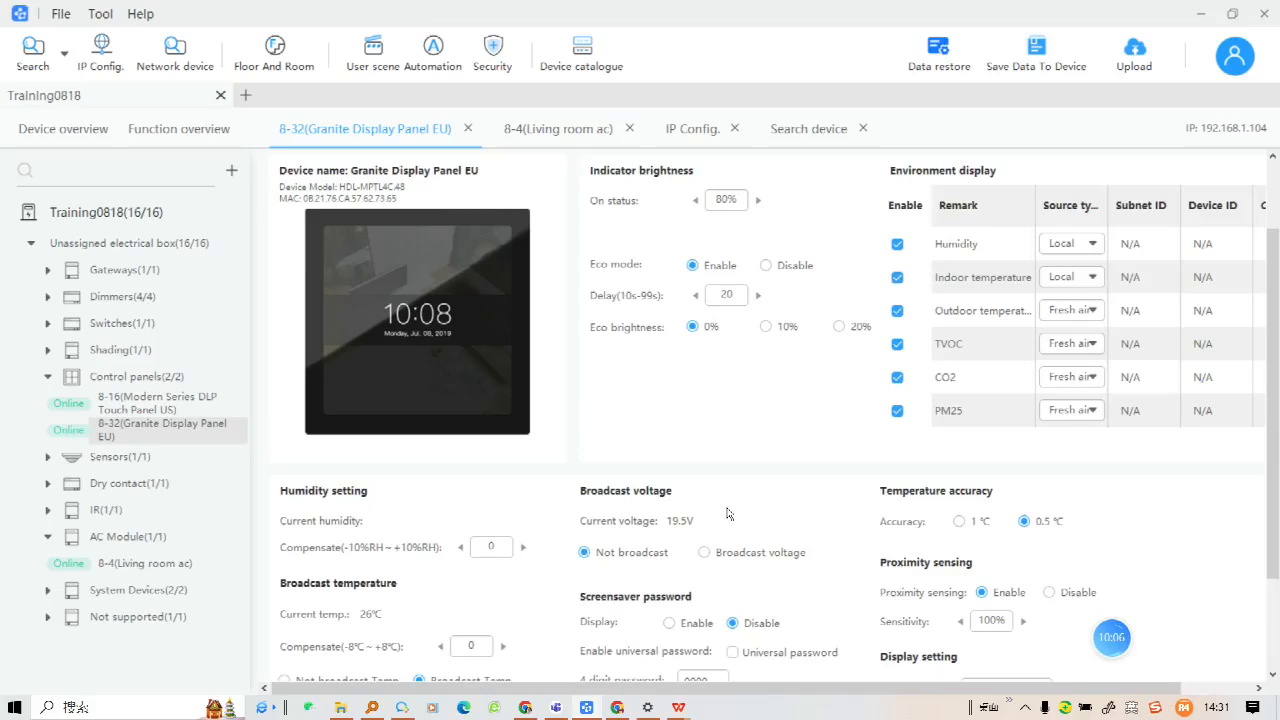
scroll(728, 513, "down", 1)
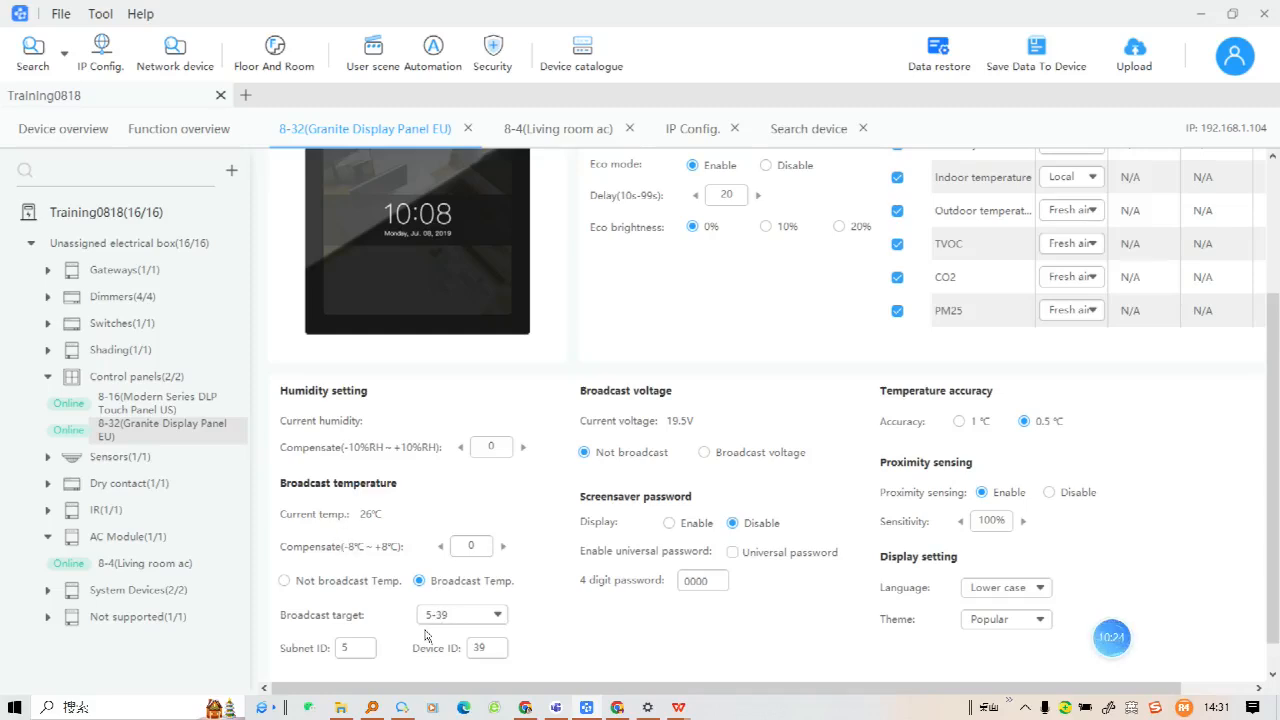
left_click(476, 616)
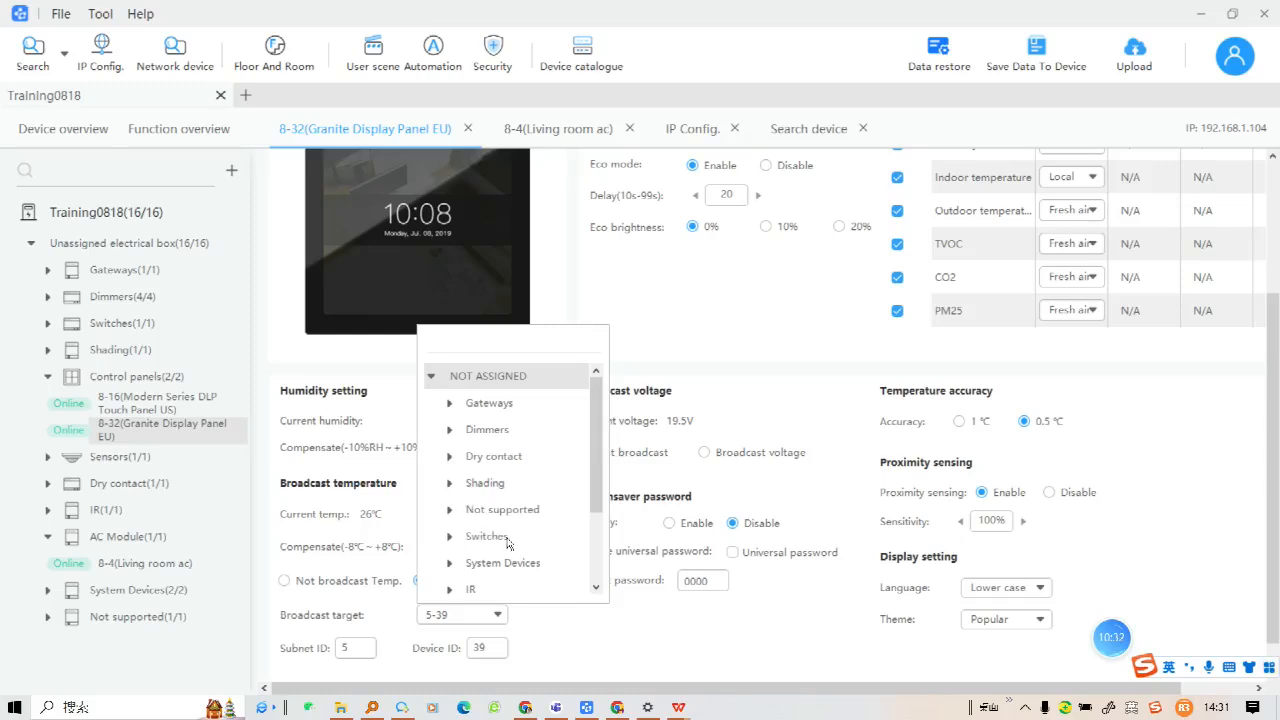
scroll(480, 517, "down", 2)
left_click(452, 563)
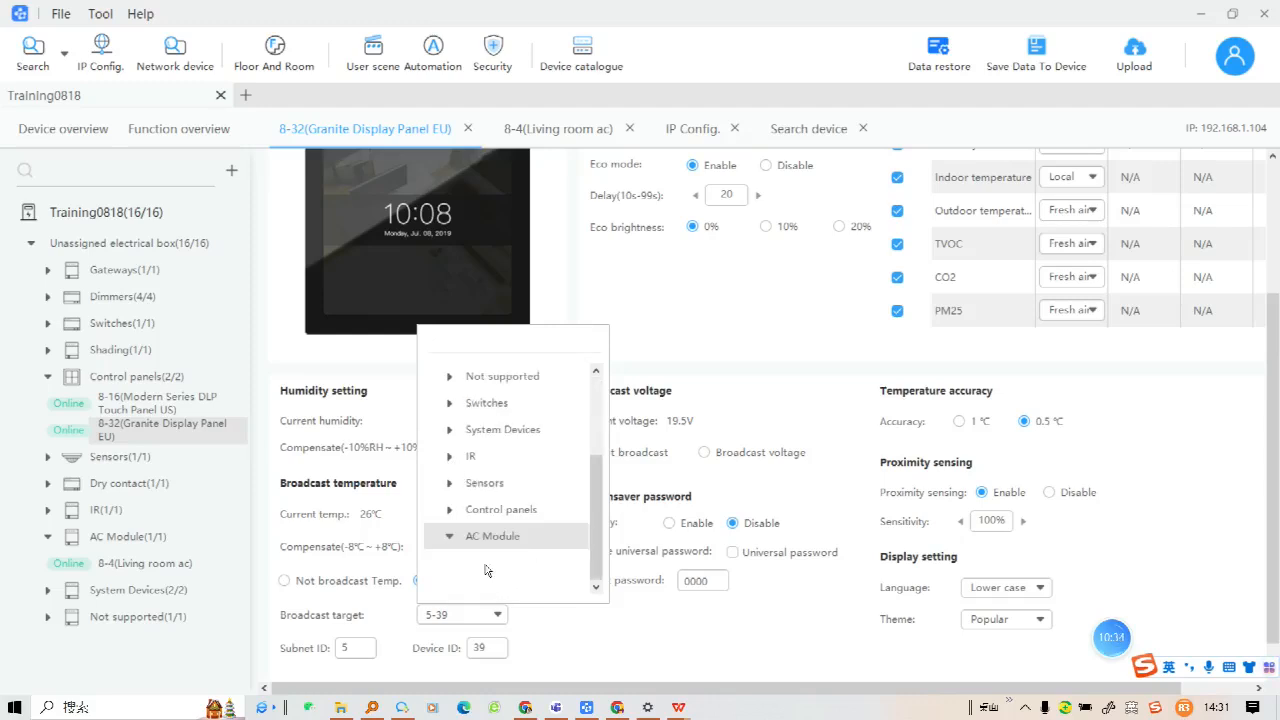
left_click(500, 565)
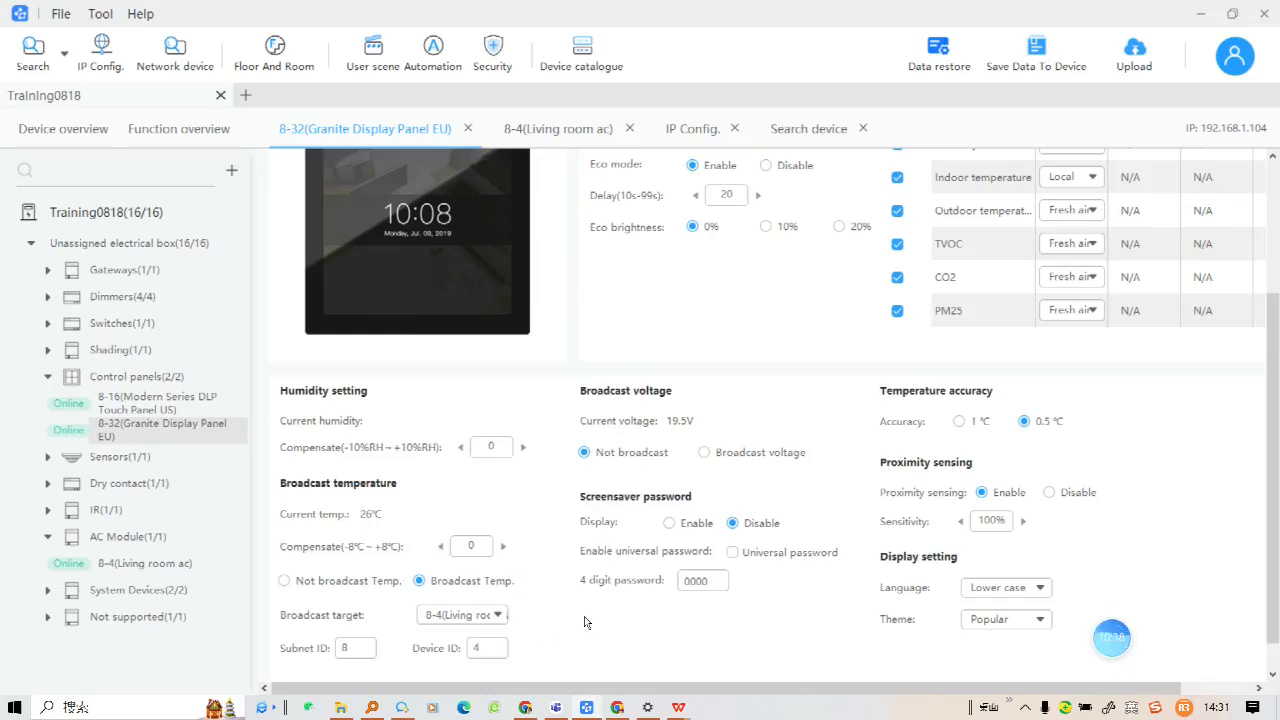
scroll(1139, 410, "up", 3)
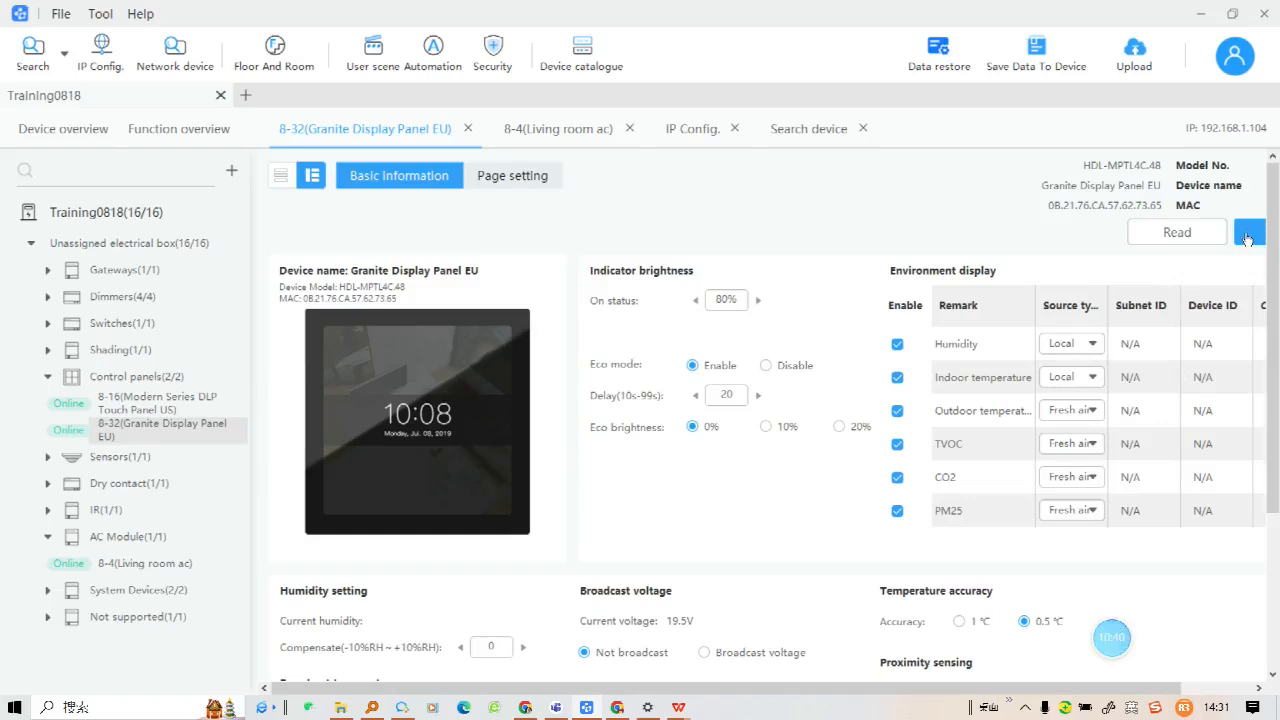
left_click(1248, 236)
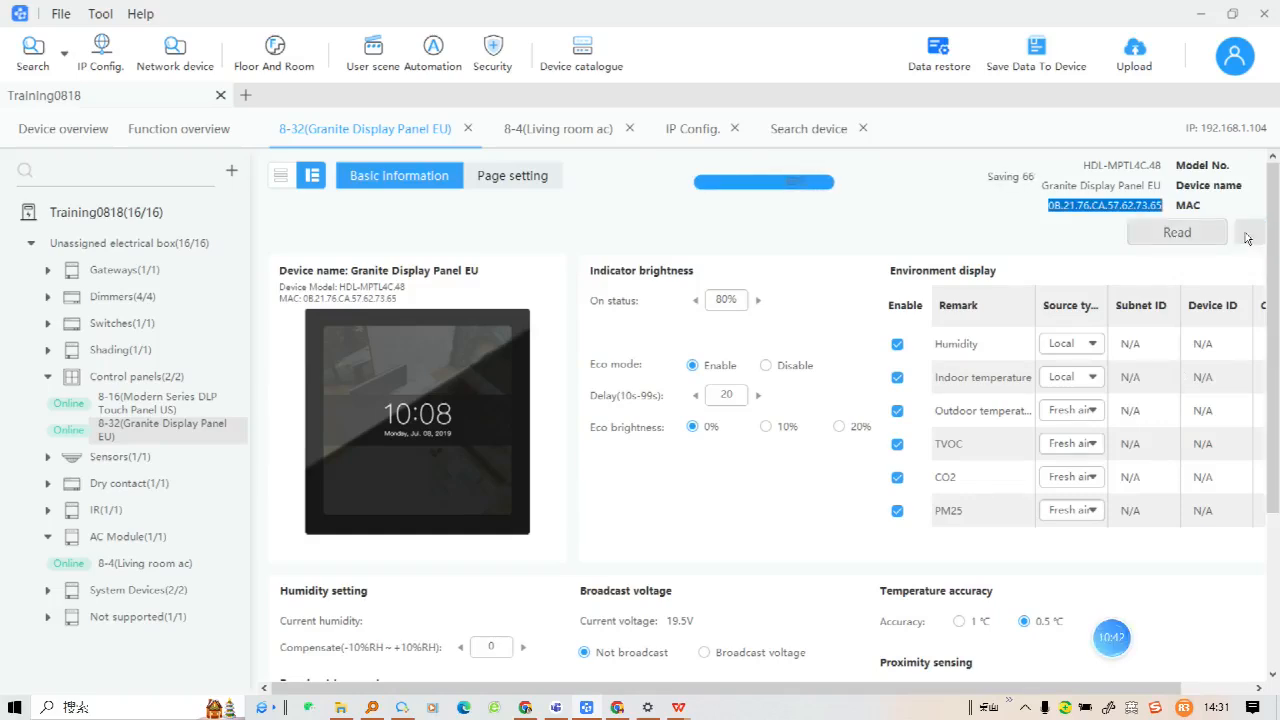
Rename the first HVAC target in the Granite panel's page settings to "Living Room ac"
left_click(512, 177)
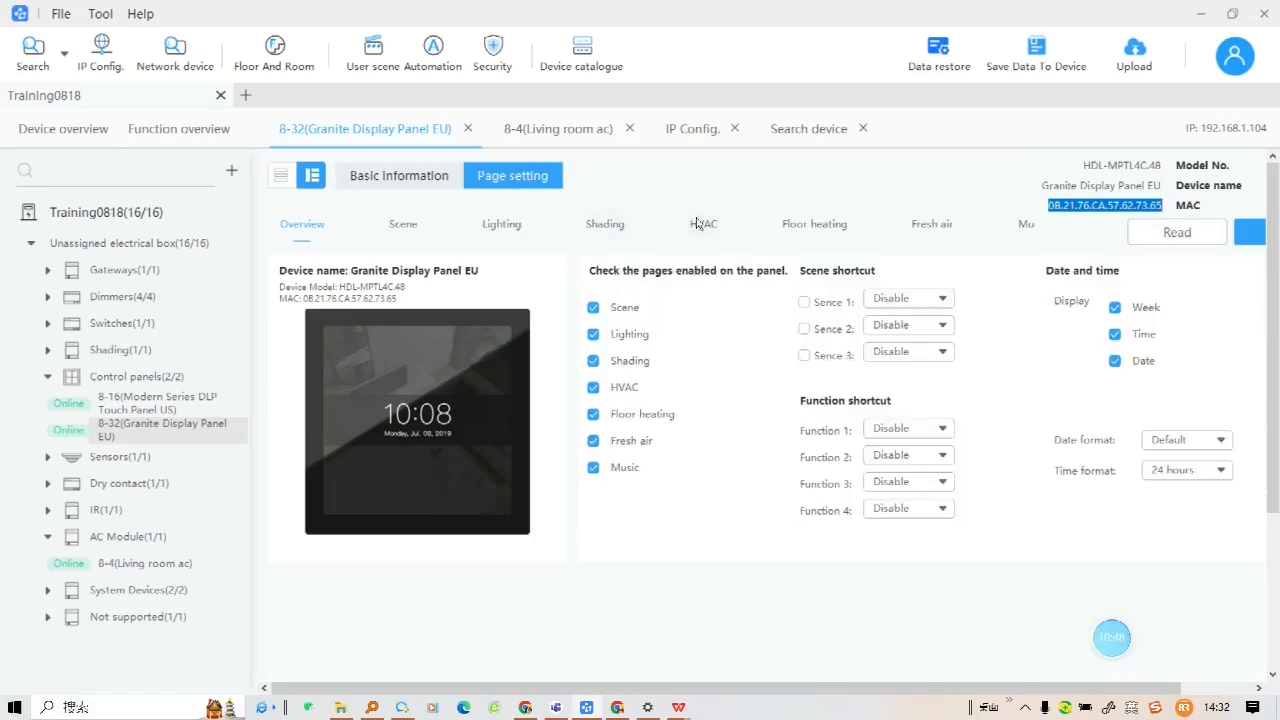
left_click(703, 226)
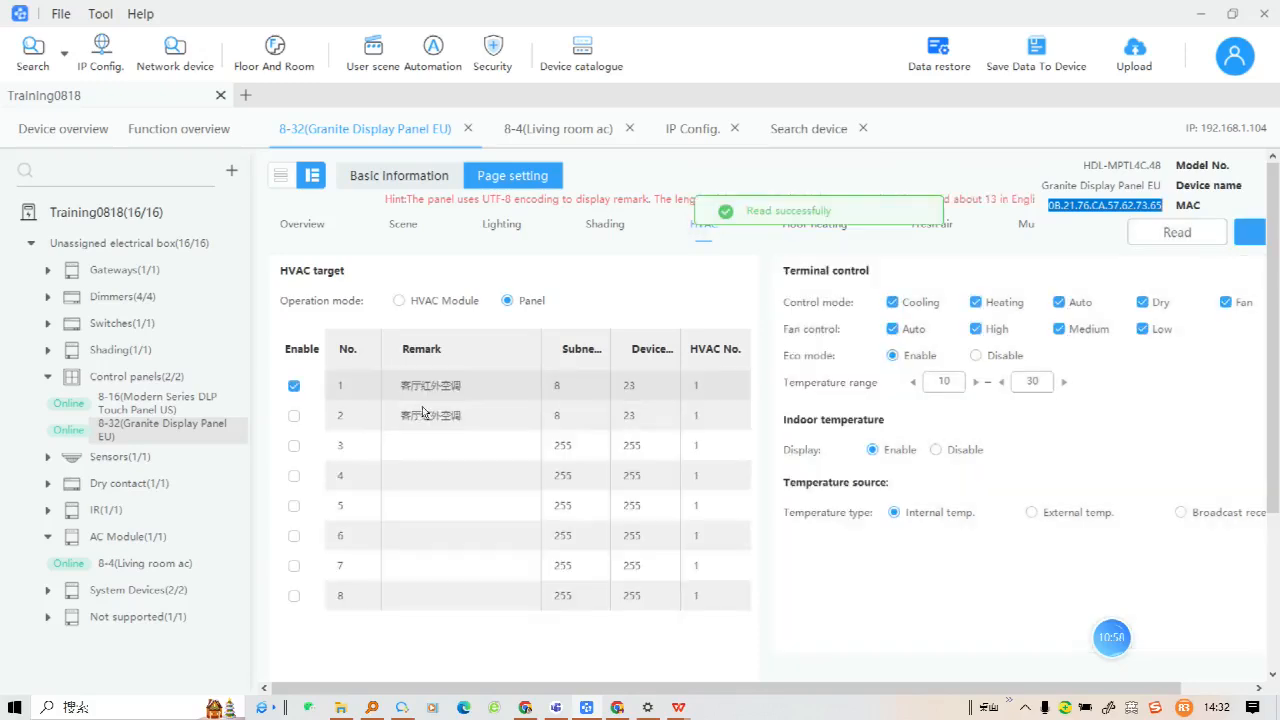
double_click(500, 389)
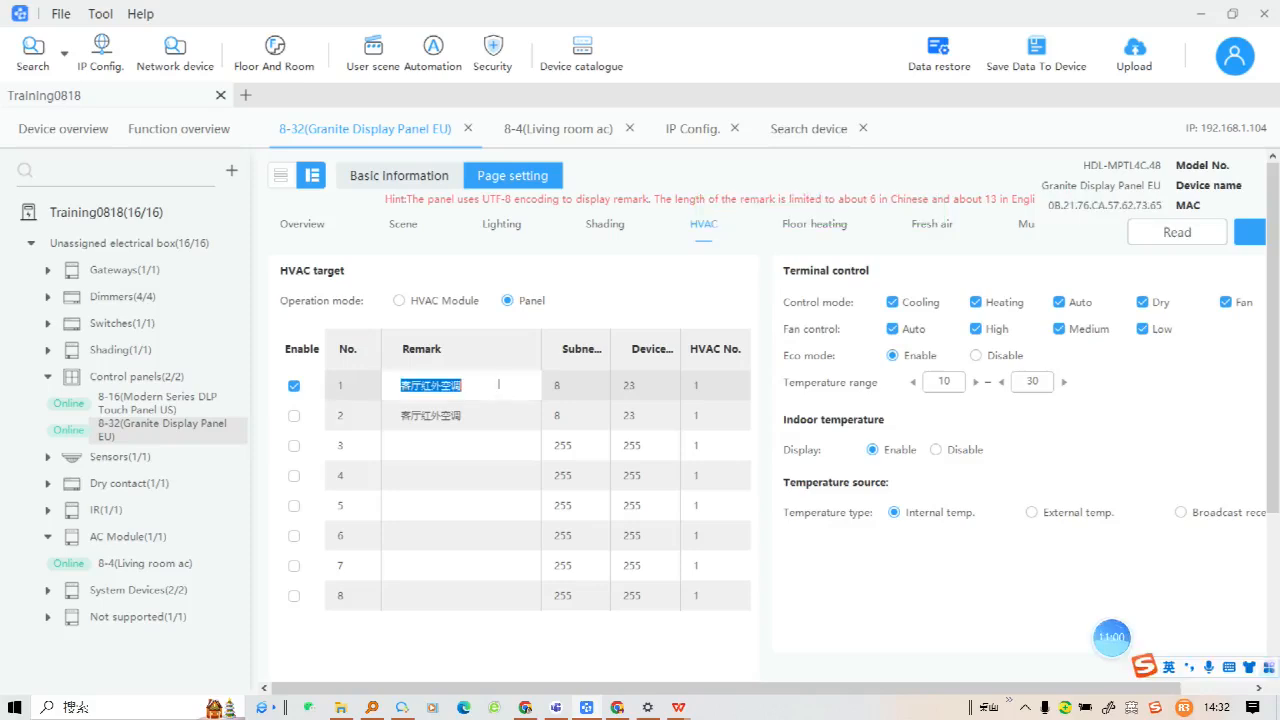
key("BackSpace")
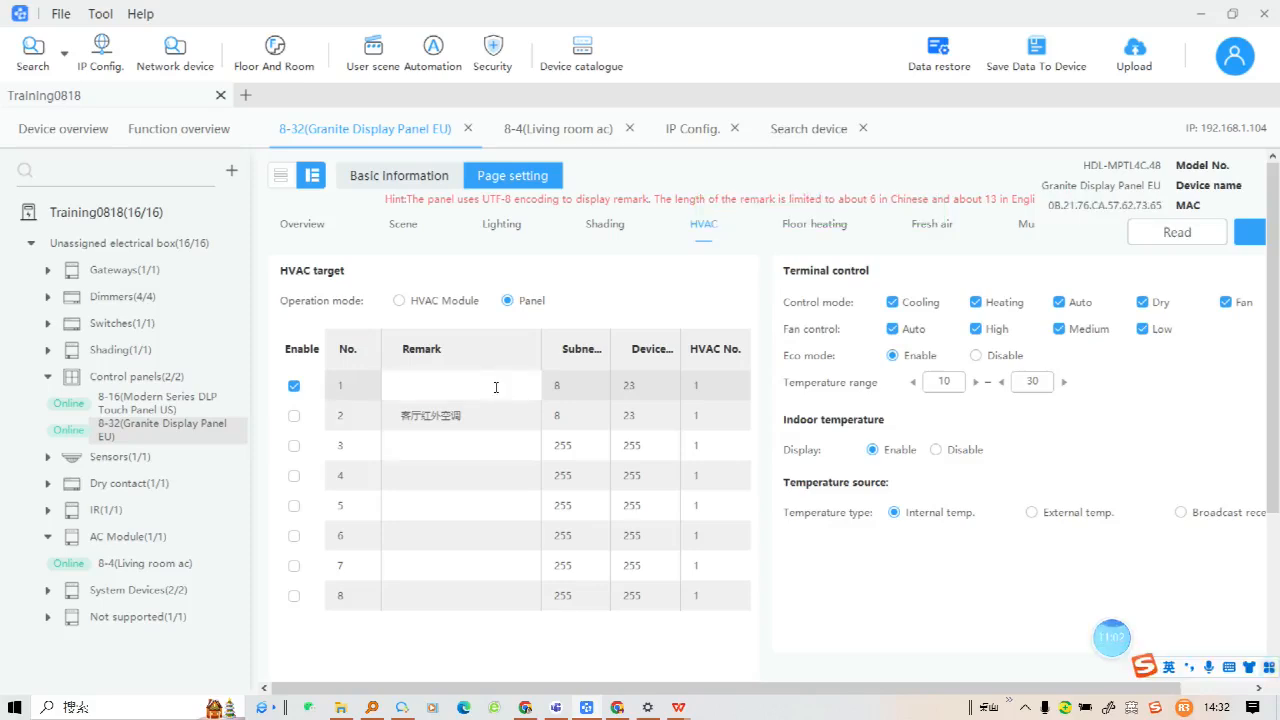
key("Caps_Lock")
type("L")
key("Caps_Lock")
type("iving")
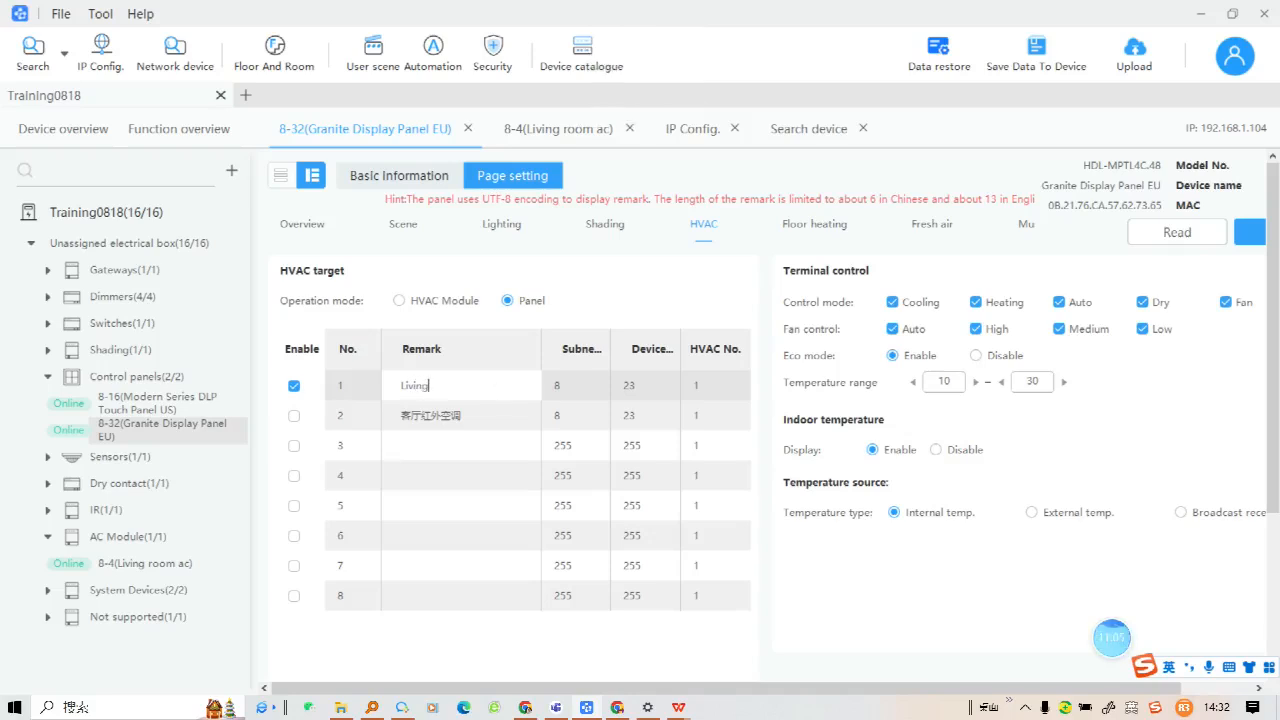
key("Caps_Lock")
type("R")
key("Caps_Lock")
type("oom ac")
Set the first HVAC target's device ID to 4 and save the panel's HVAC page
left_click(630, 386)
type("4")
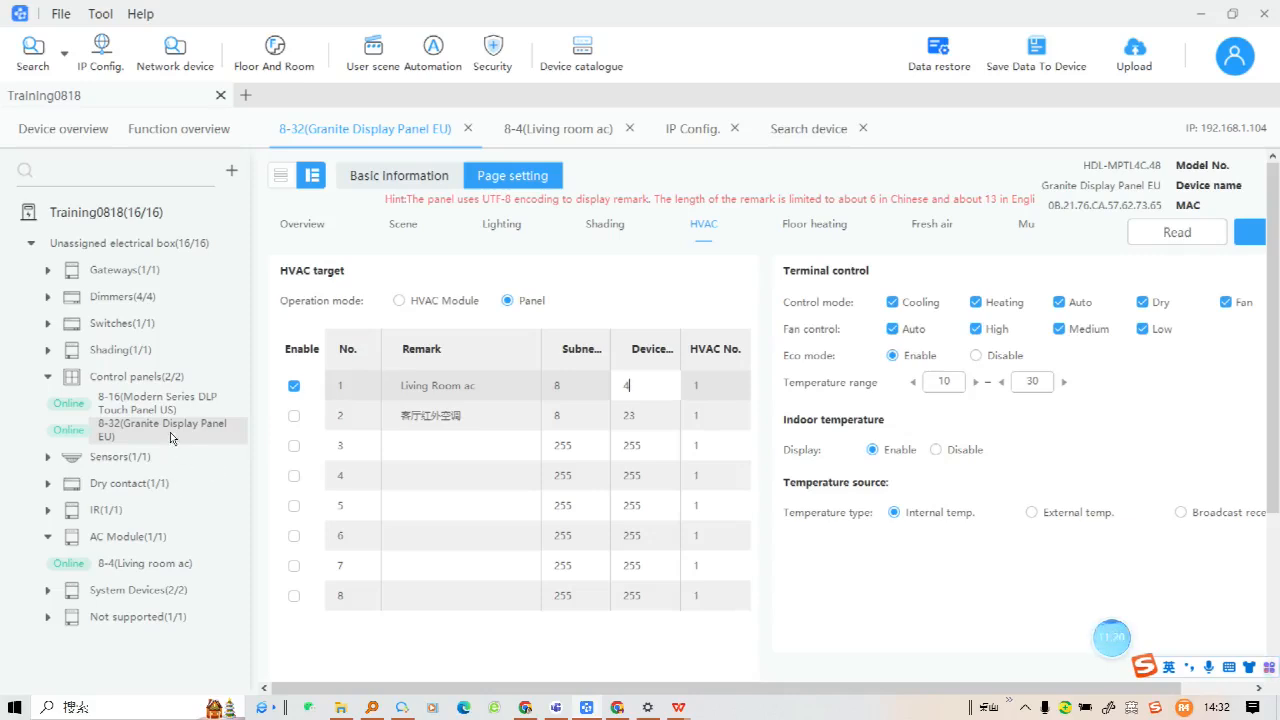
left_click(1245, 238)
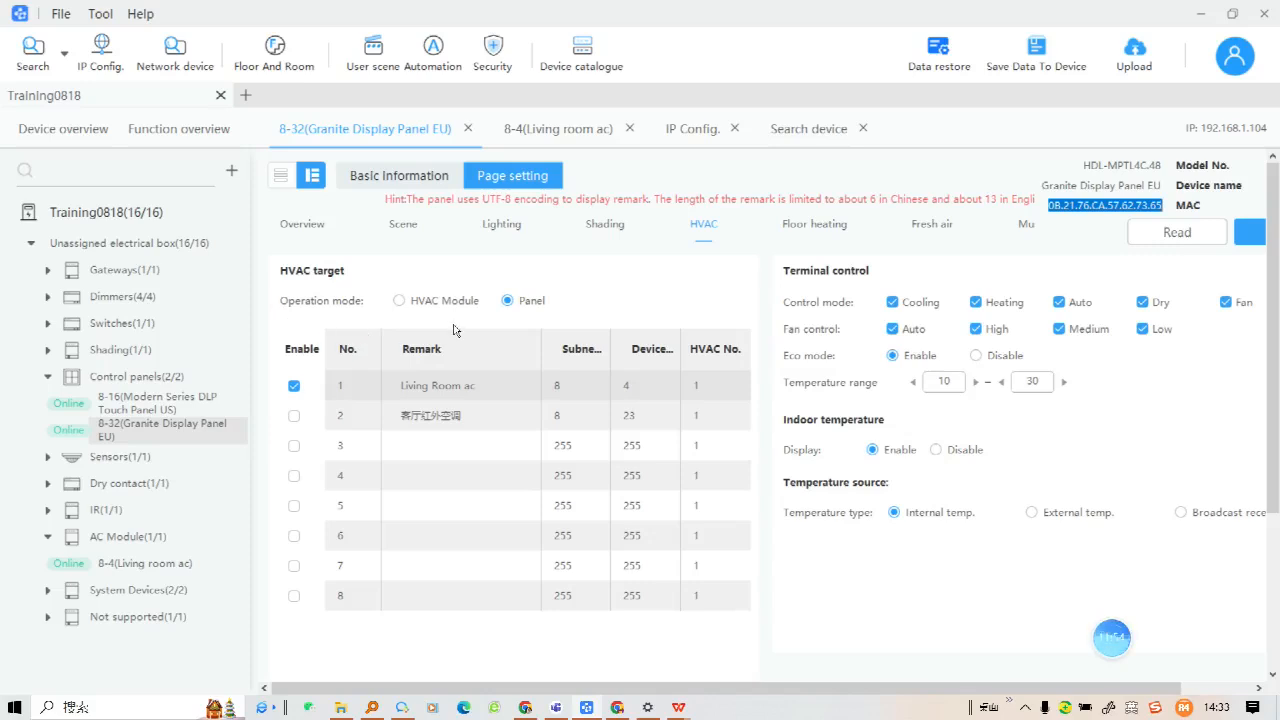
Switch the panel's HVAC operation mode to HVAC Module and compare it with the living room ac controller's working mode
left_click(398, 299)
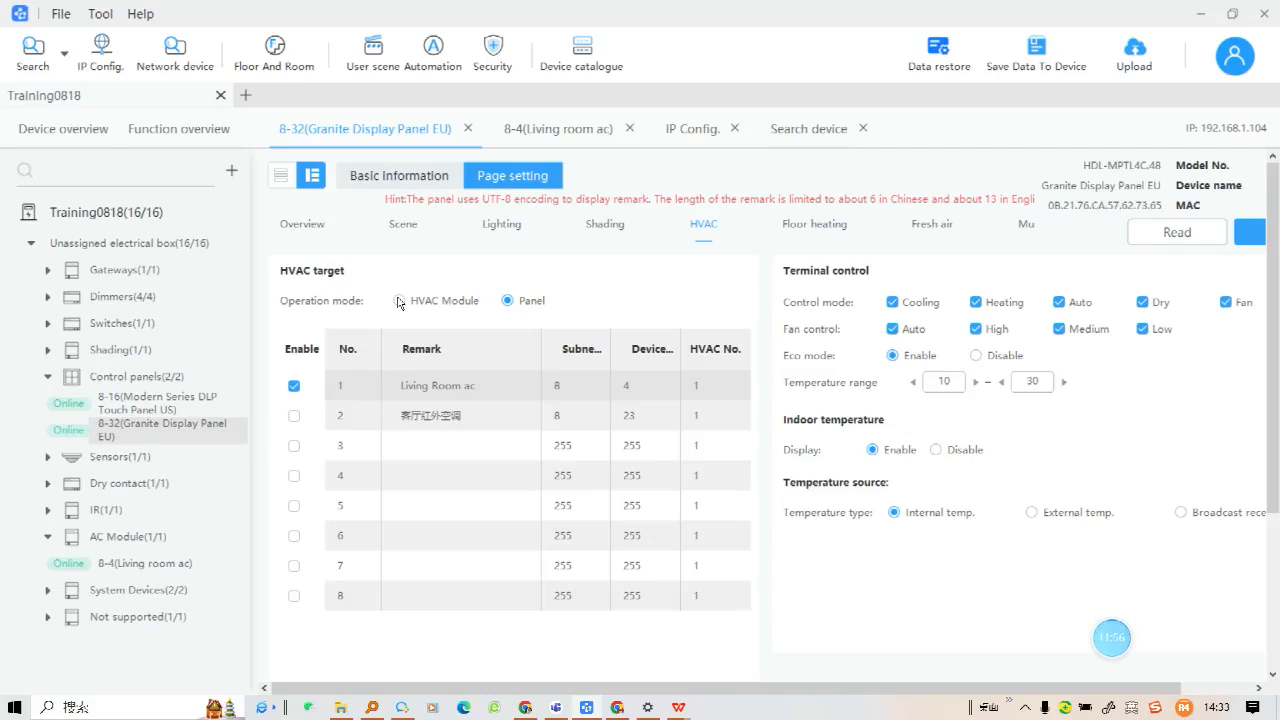
left_click(572, 130)
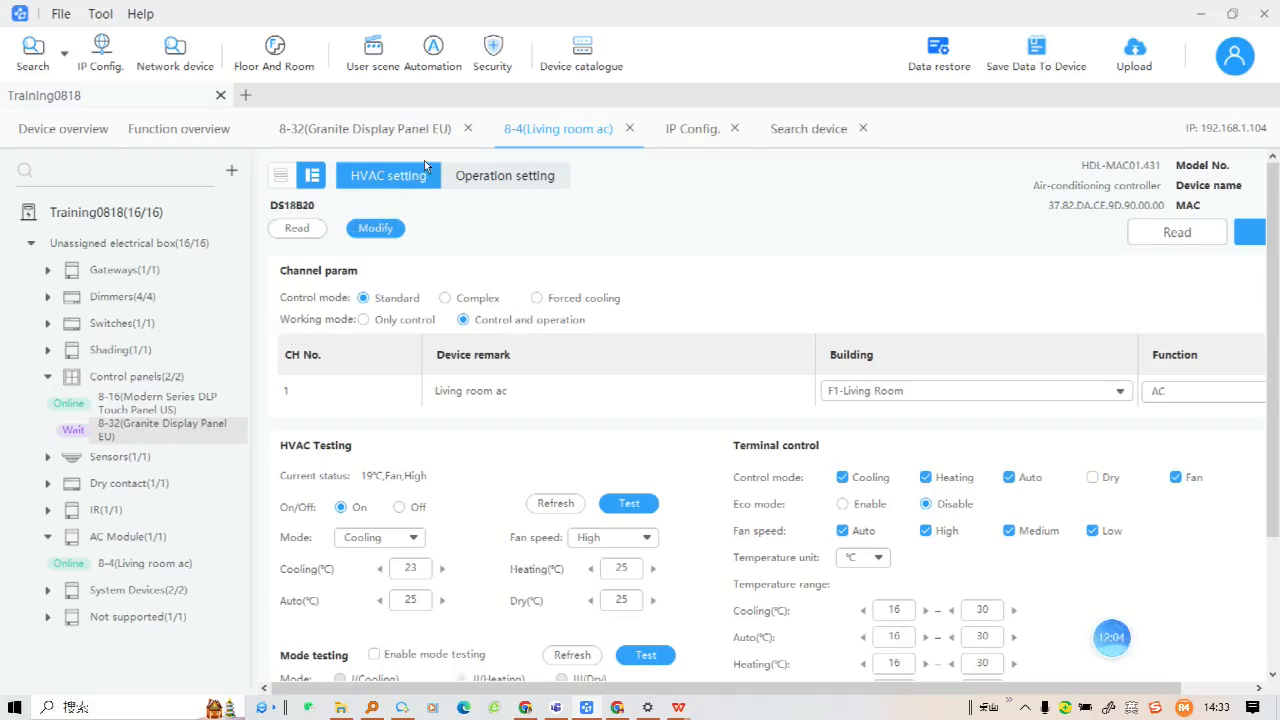
left_click(405, 130)
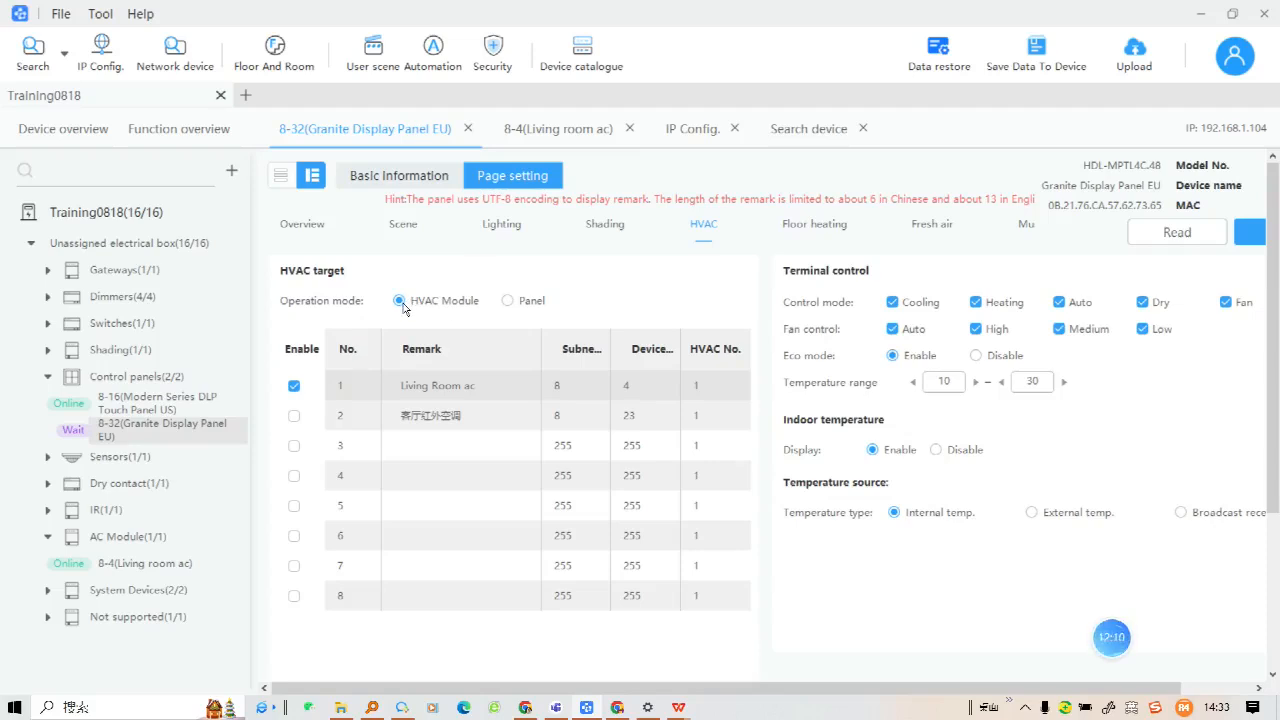
left_click(555, 135)
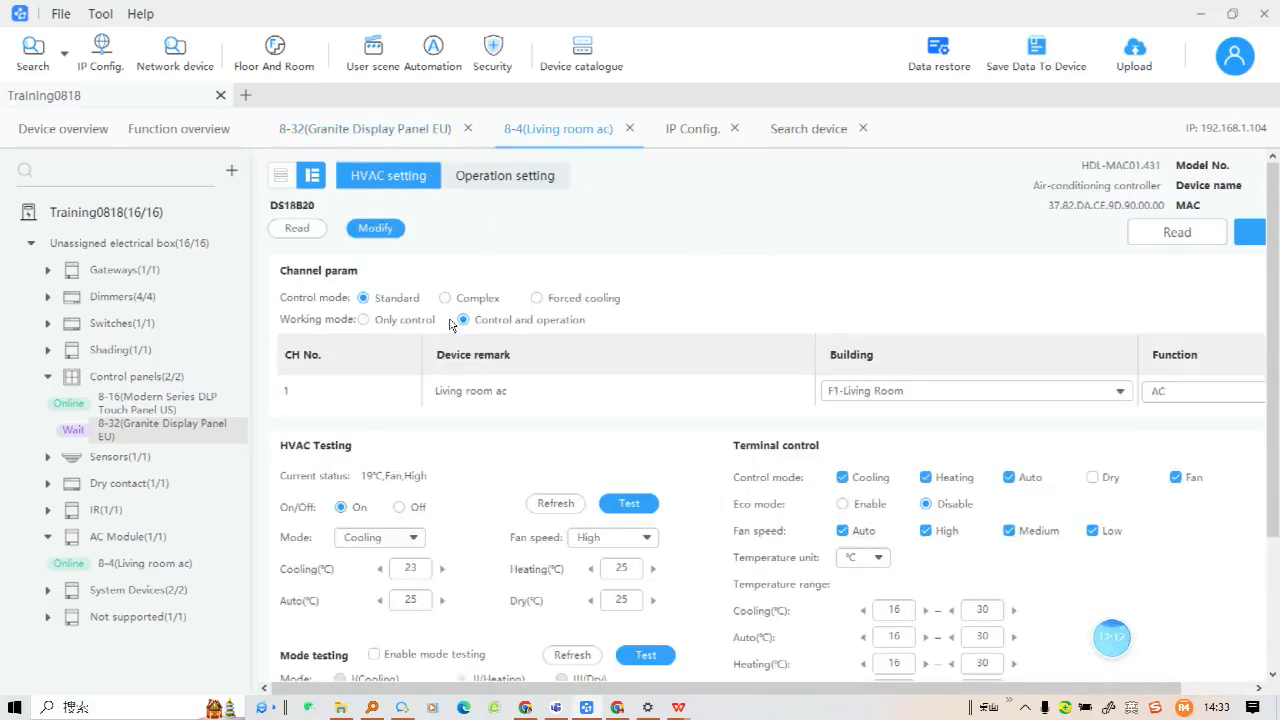
left_click(398, 130)
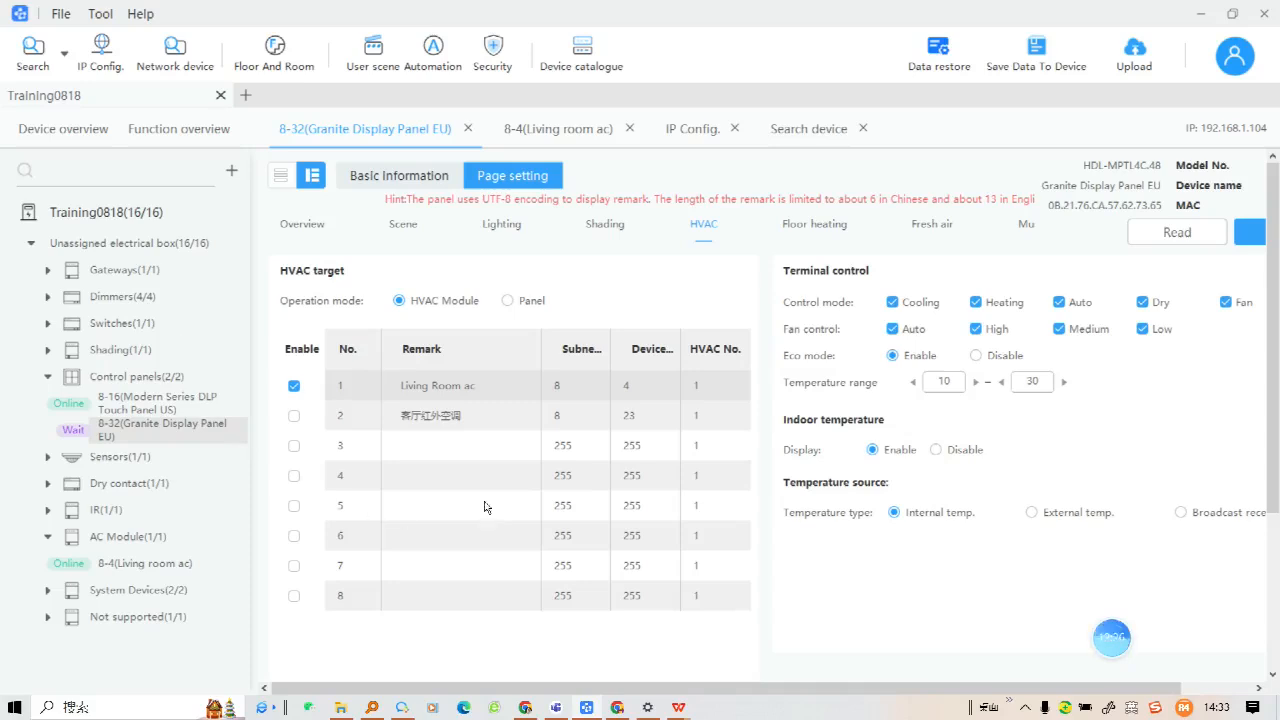
left_click(540, 131)
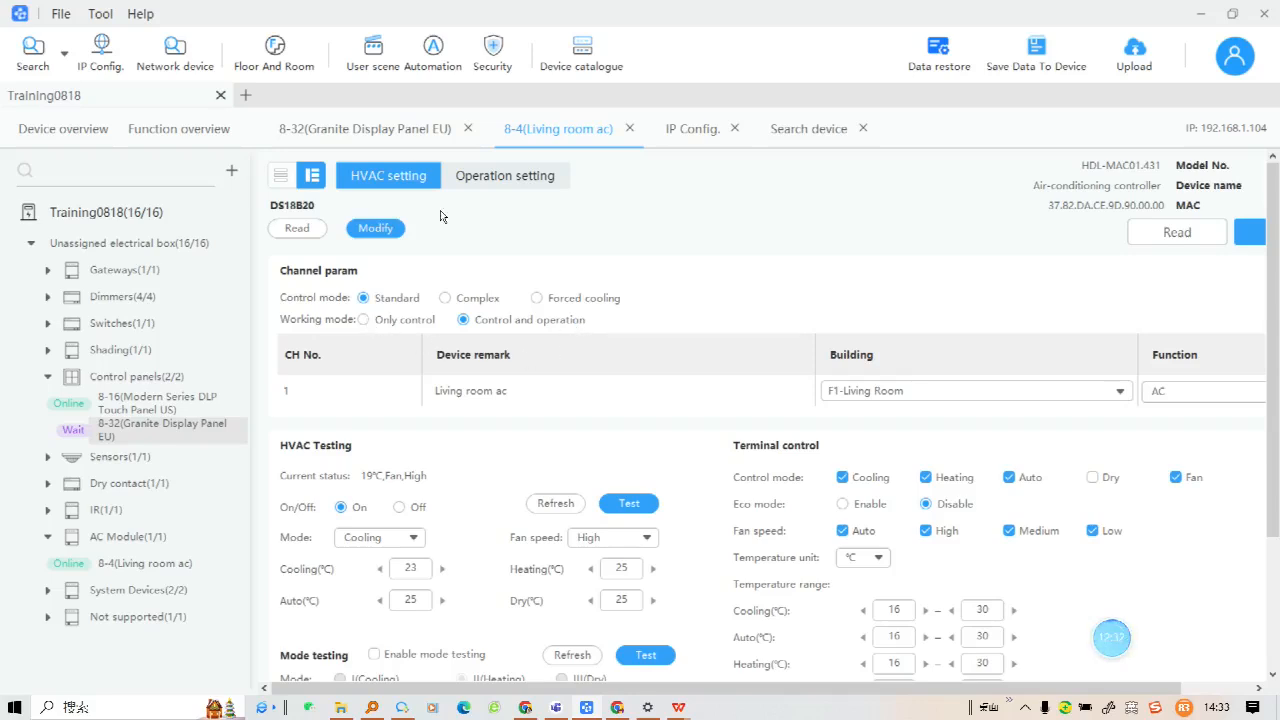
left_click(370, 132)
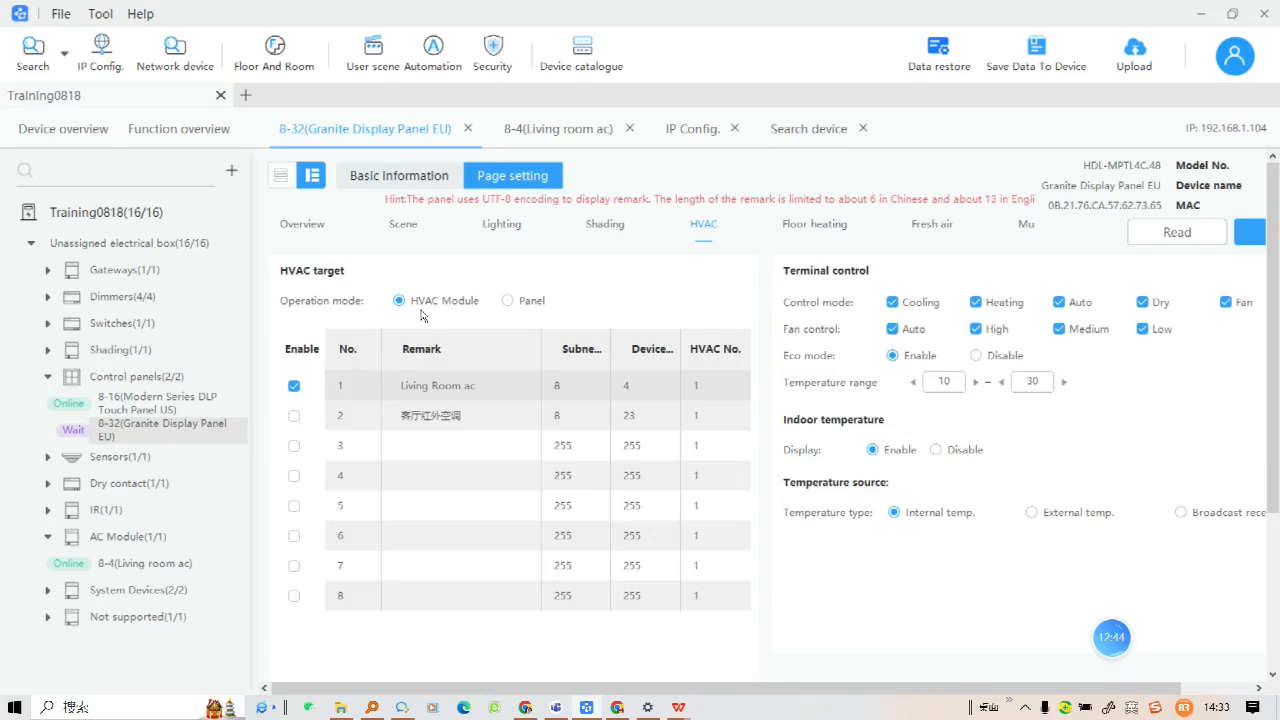
left_click(415, 180)
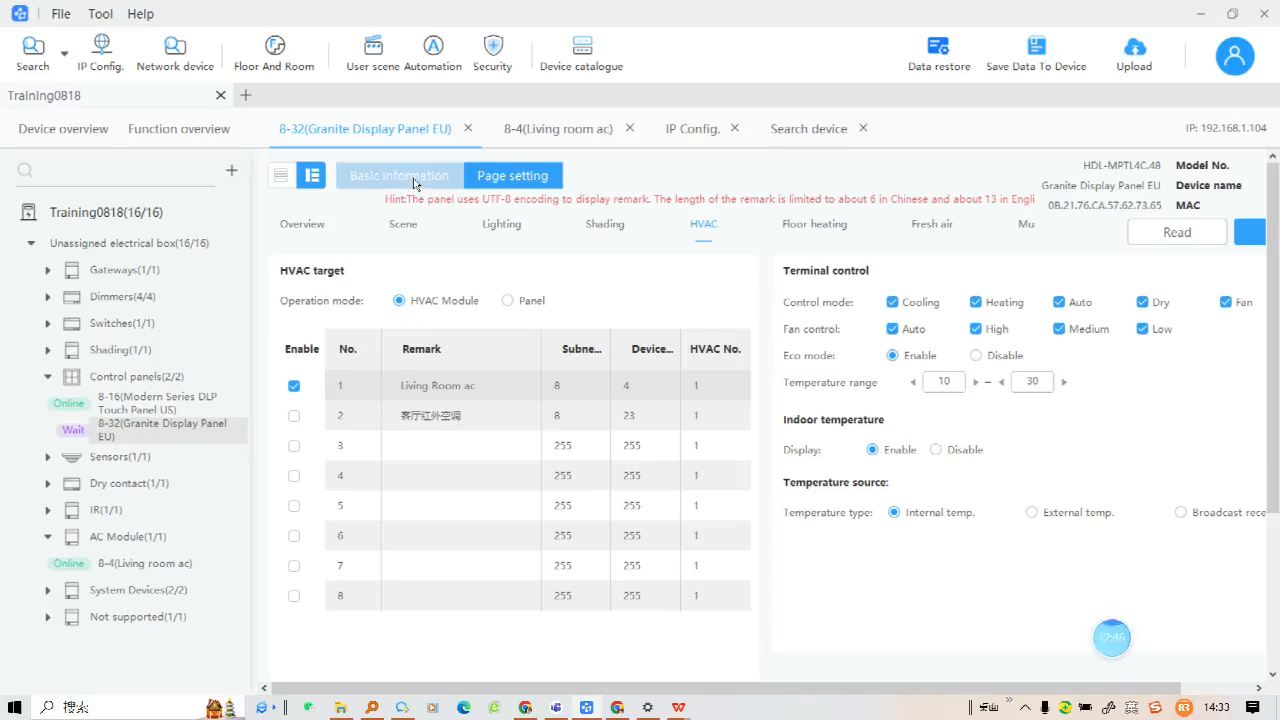
Set the panel's operation mode to Panel and the controller's working mode to Only control, and save the panel's HVAC page
left_click(508, 302)
left_click(545, 132)
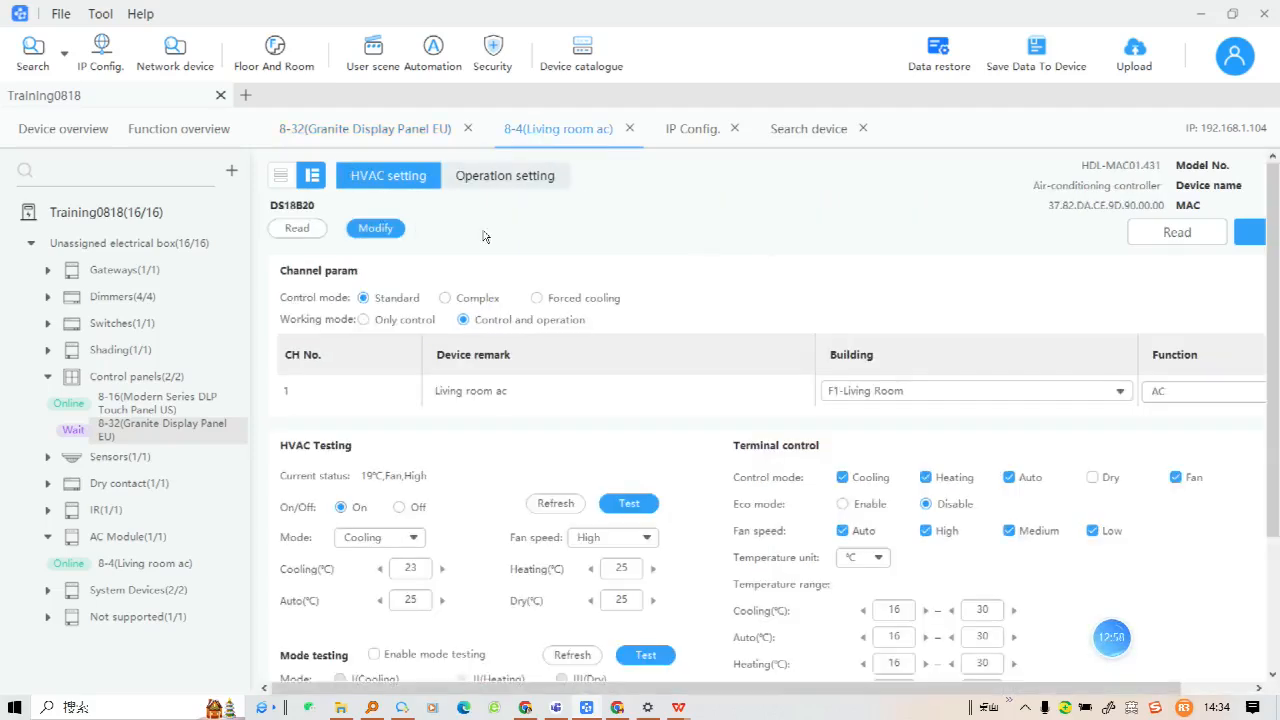
left_click(385, 321)
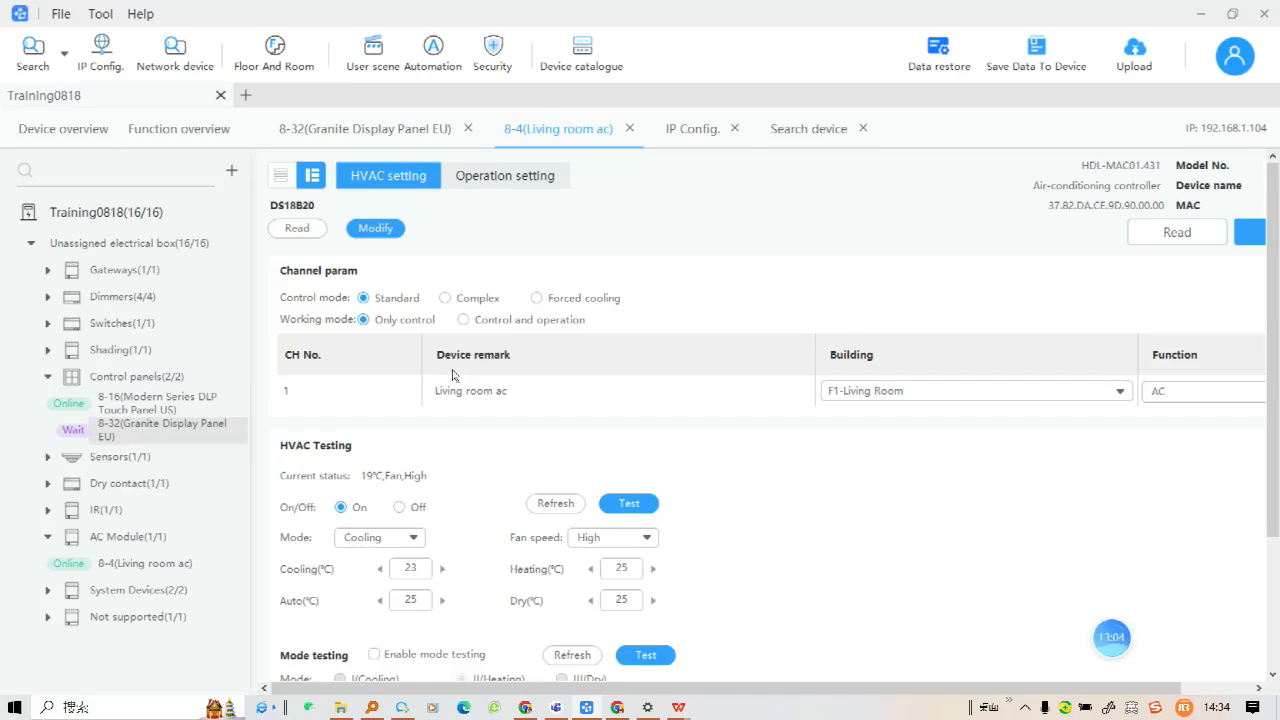
left_click(391, 138)
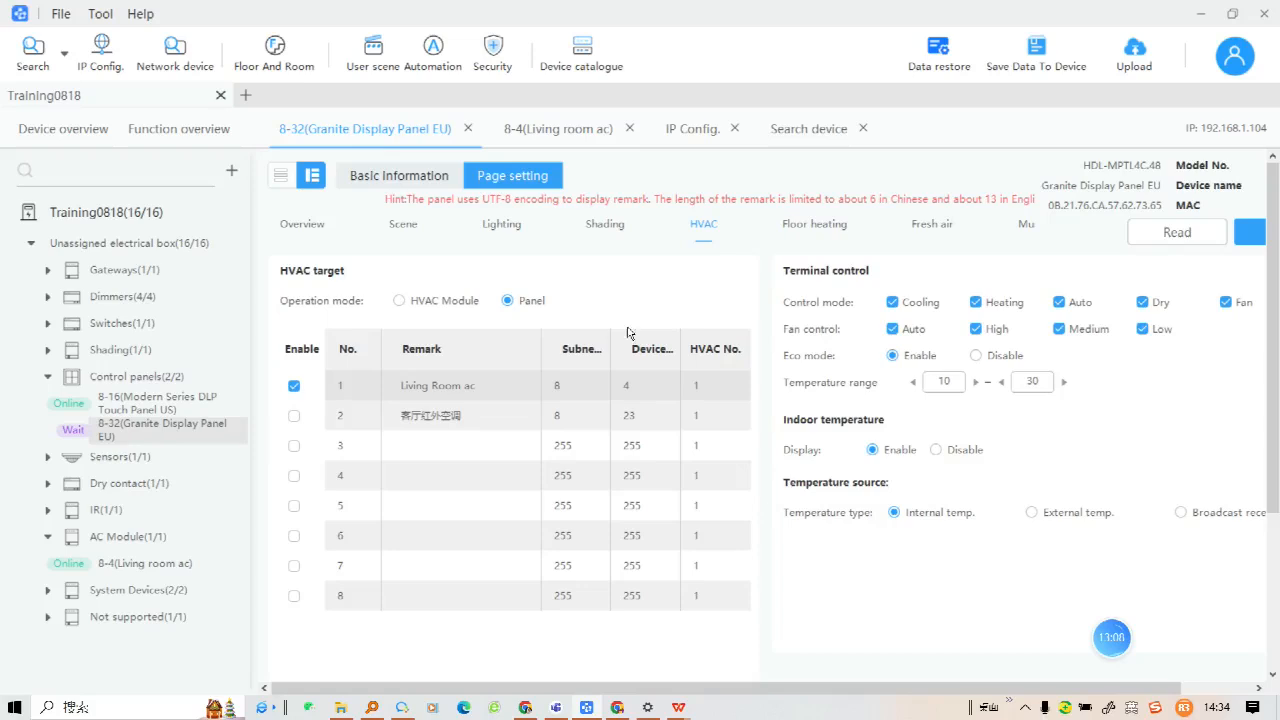
left_click(1249, 238)
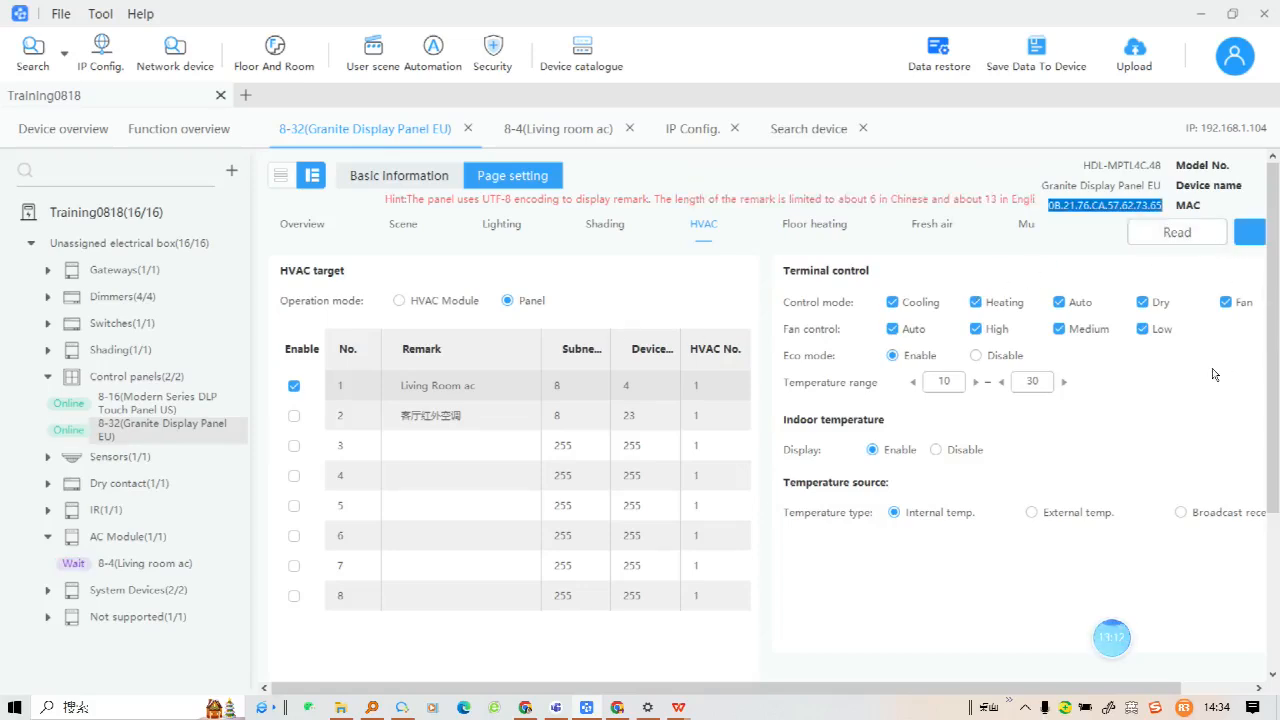
Set the panel's operation mode to HVAC Module and the controller's working mode to Control and operation, and save the controller settings
left_click(401, 302)
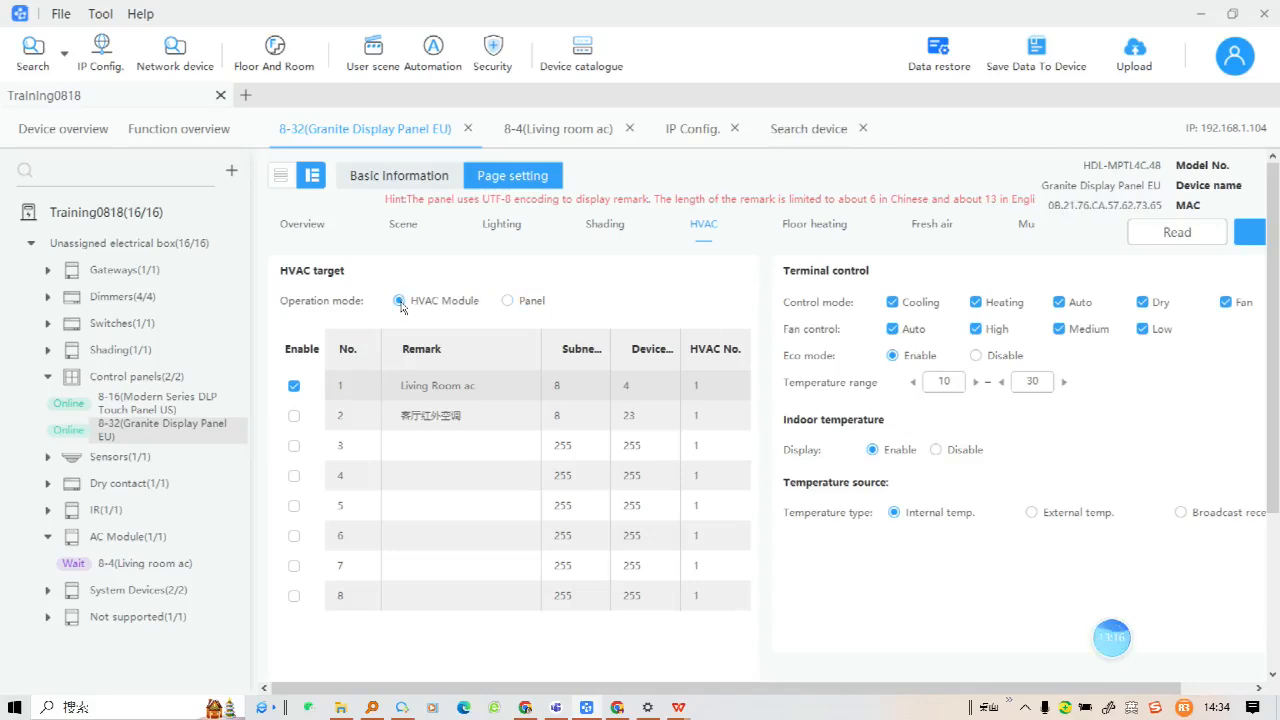
left_click(567, 139)
left_click(473, 320)
left_click(1250, 232)
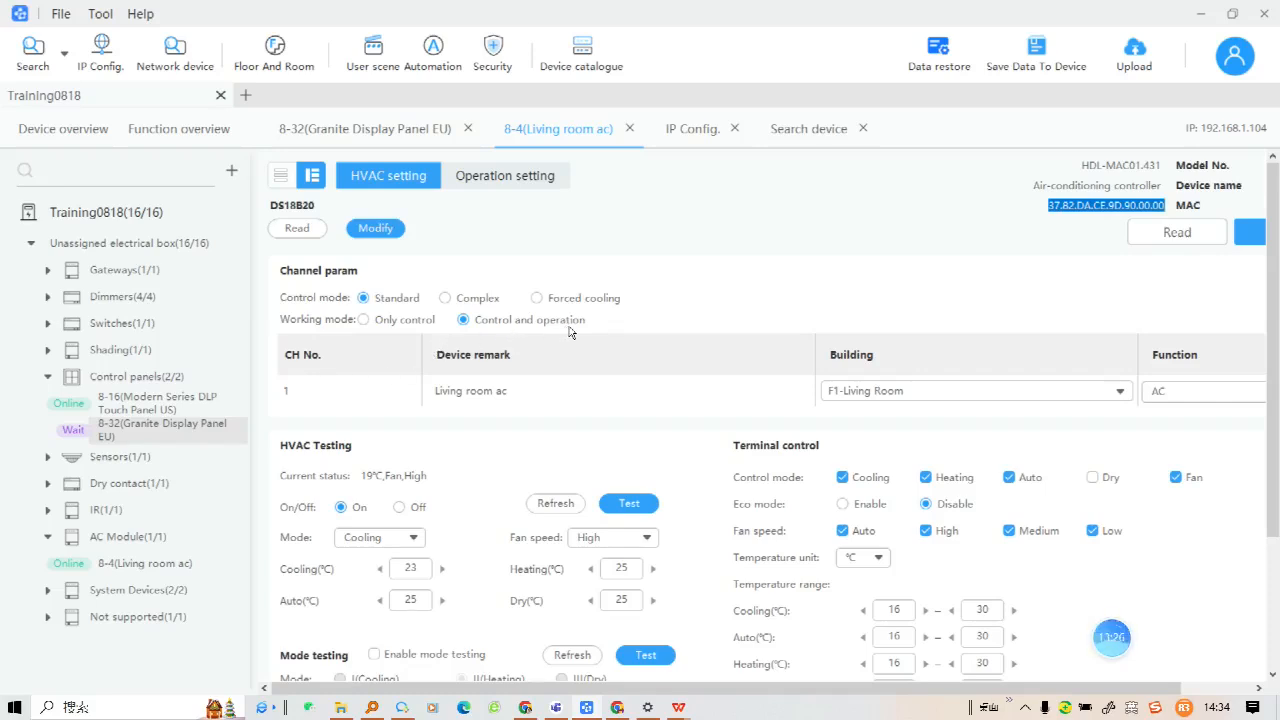
In the gateway's functions, start adding a Buspro function, filter the target library to AC and select the Living room ac entry
left_click(42, 271)
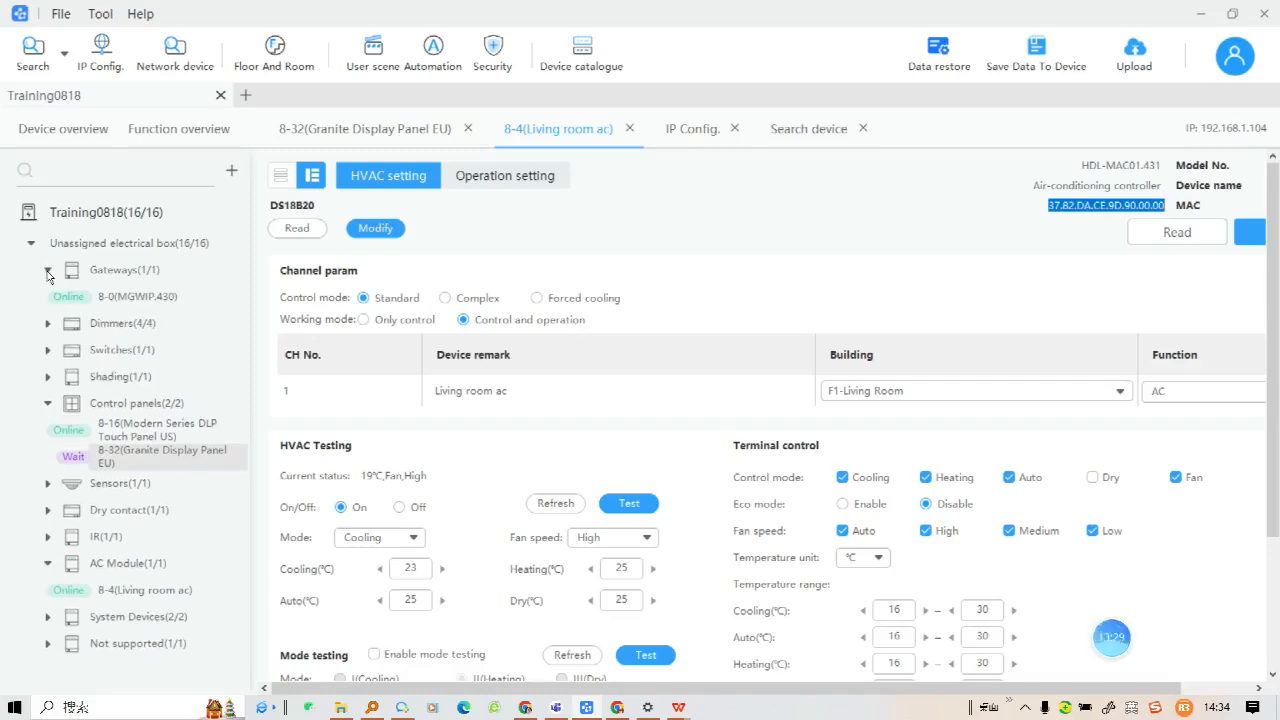
left_click(118, 298)
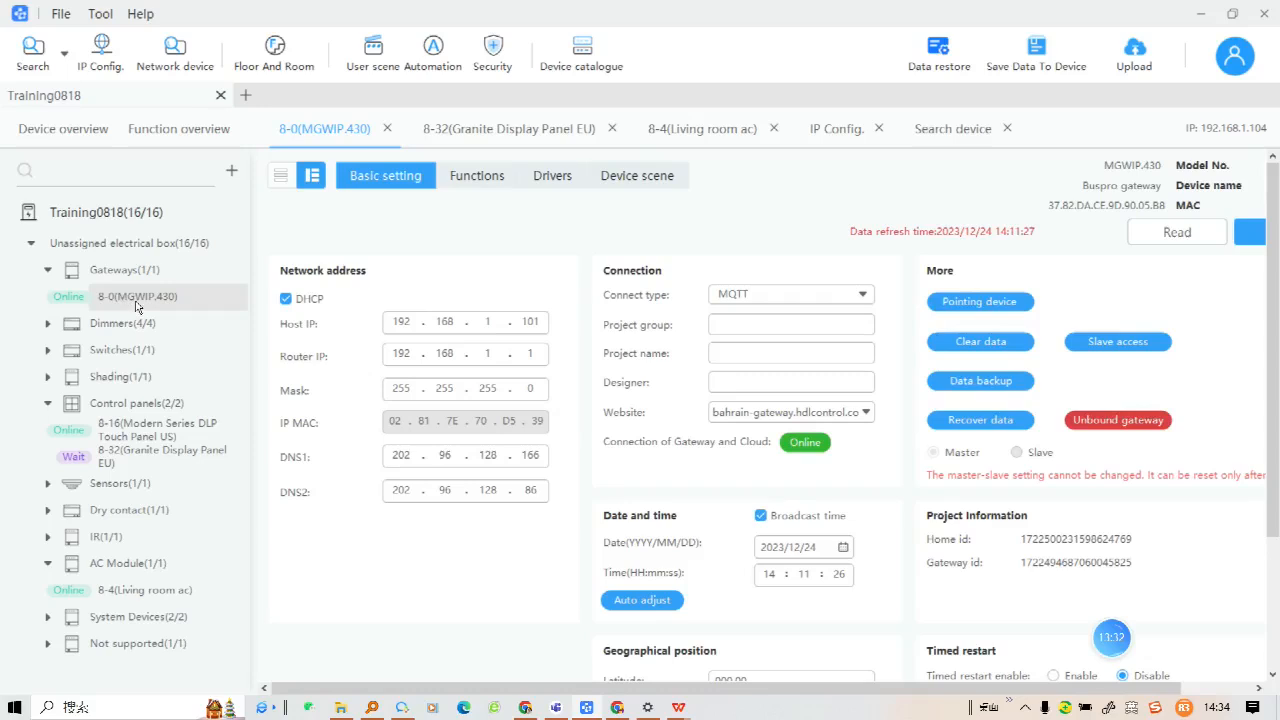
left_click(478, 177)
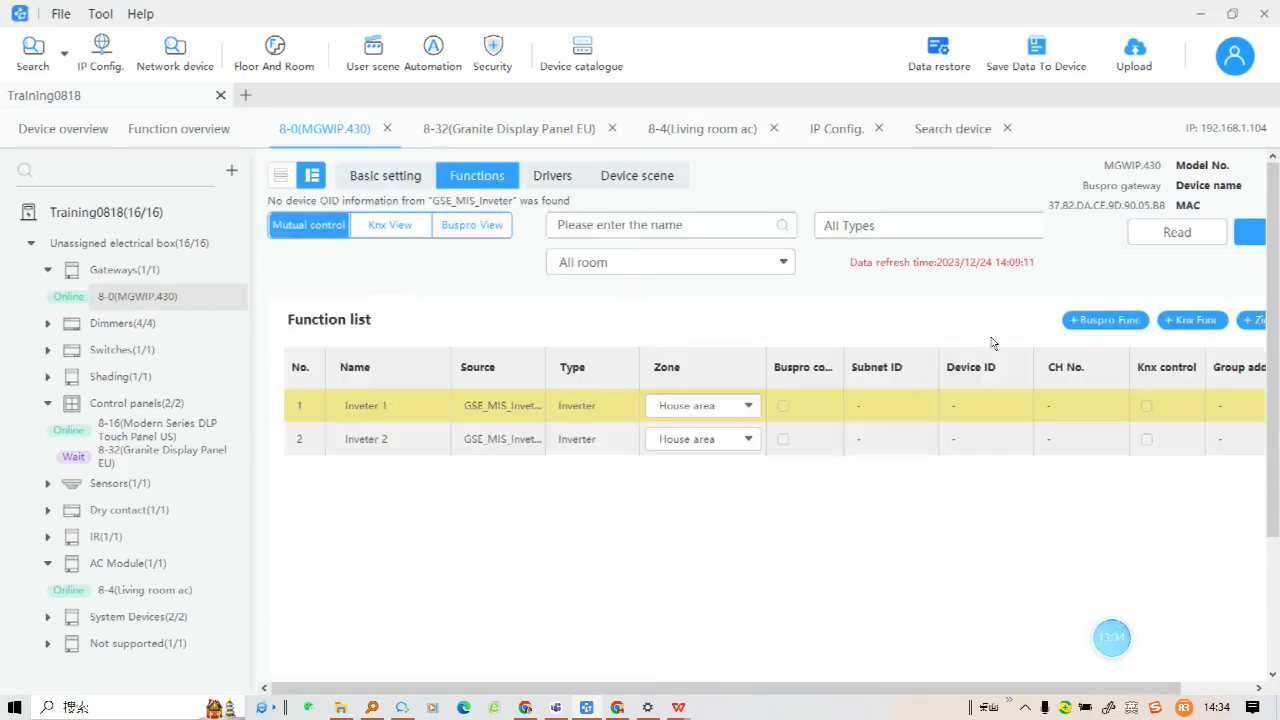
left_click(1090, 322)
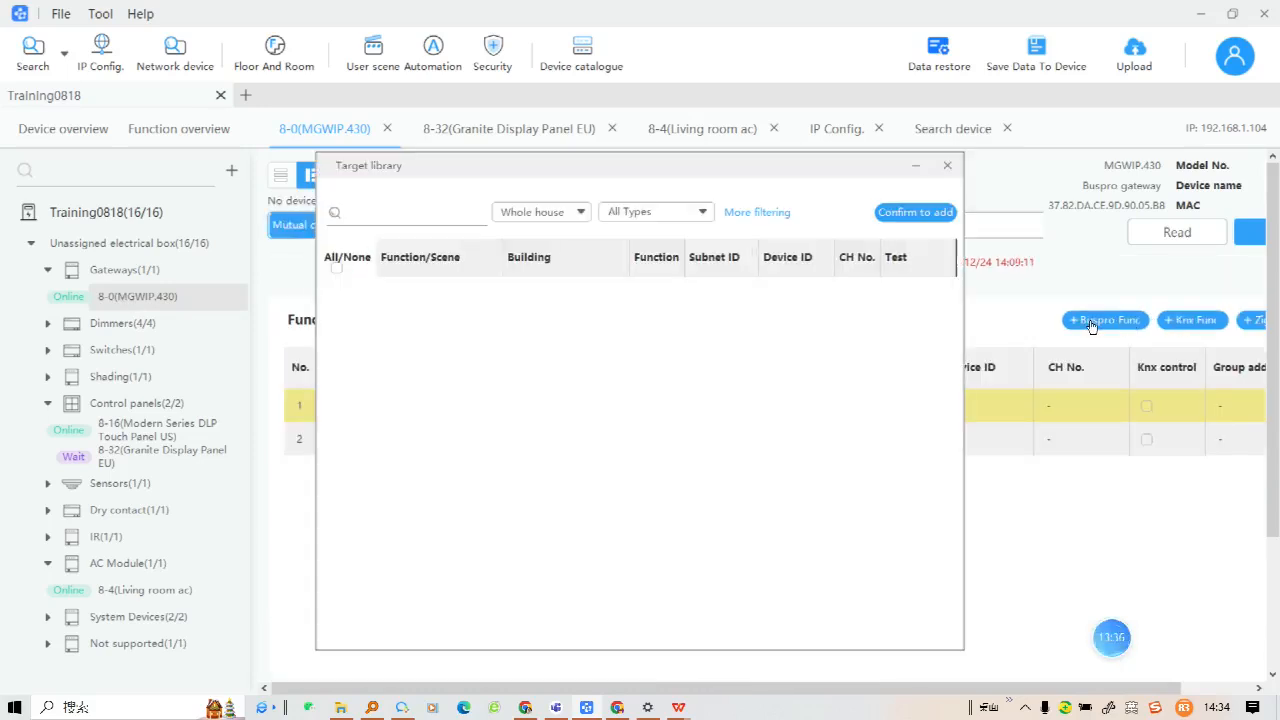
left_click(652, 212)
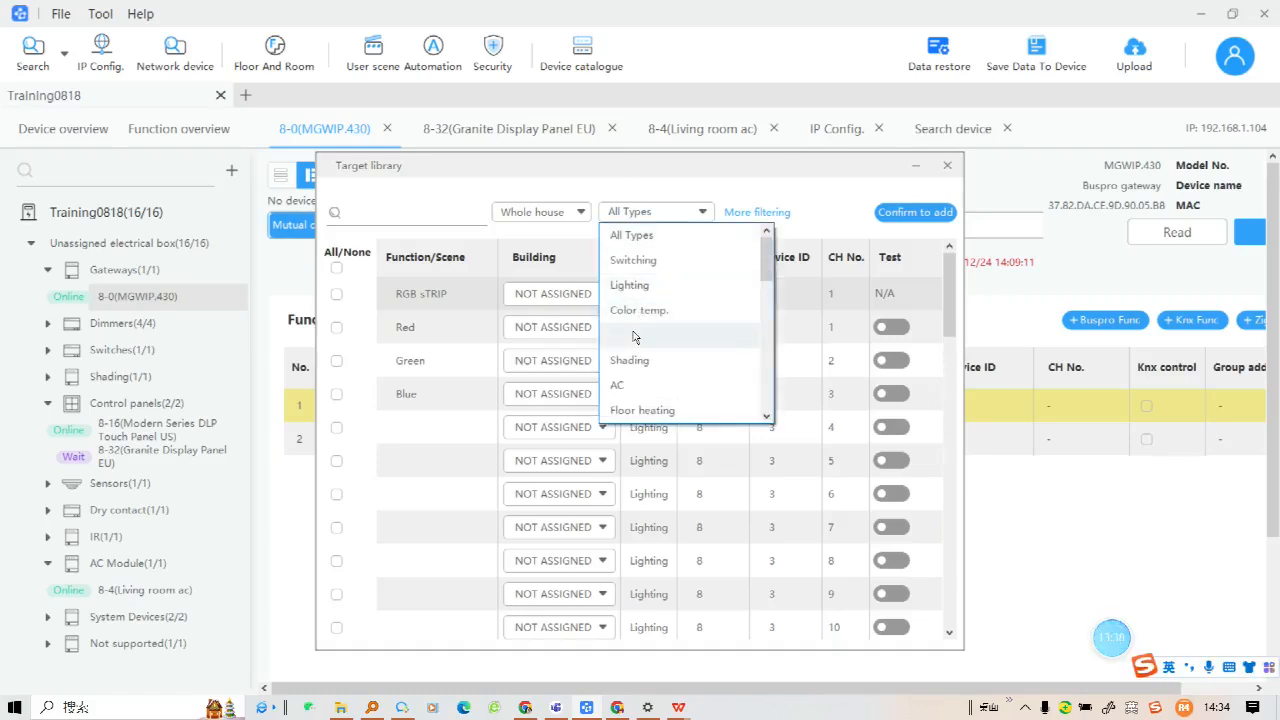
left_click(631, 386)
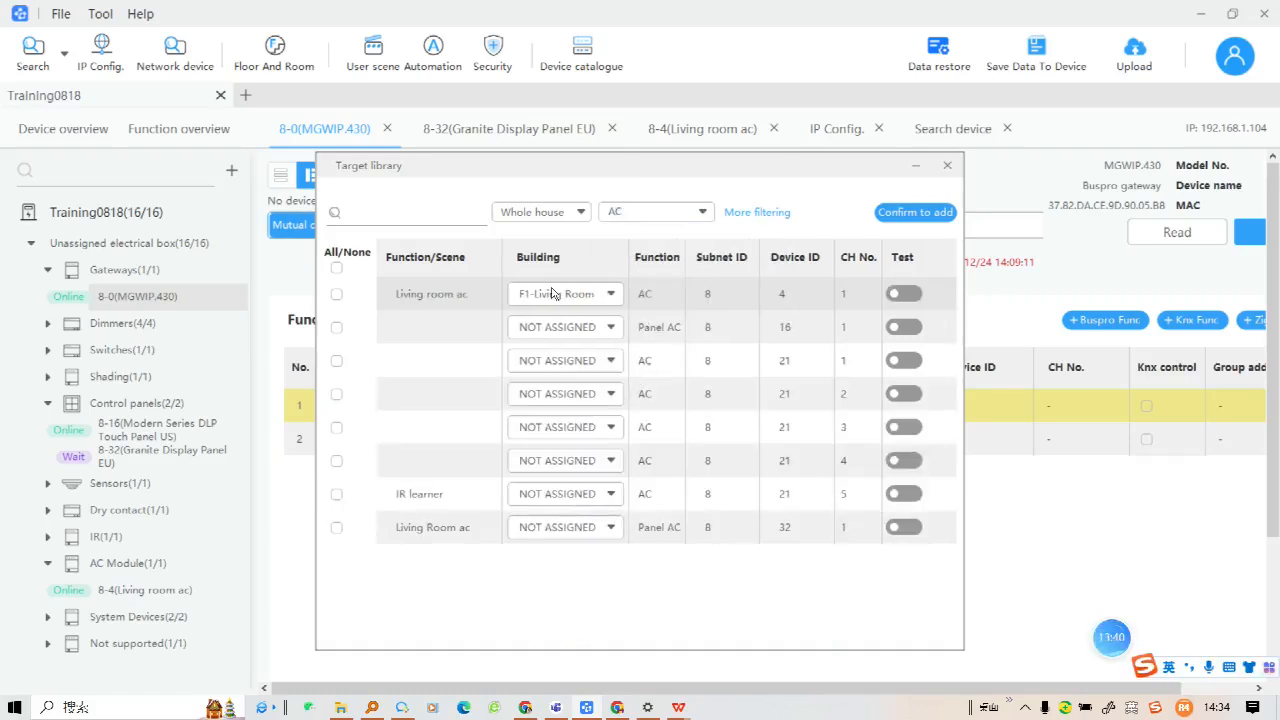
left_click(337, 294)
left_click_drag(572, 164, 744, 207)
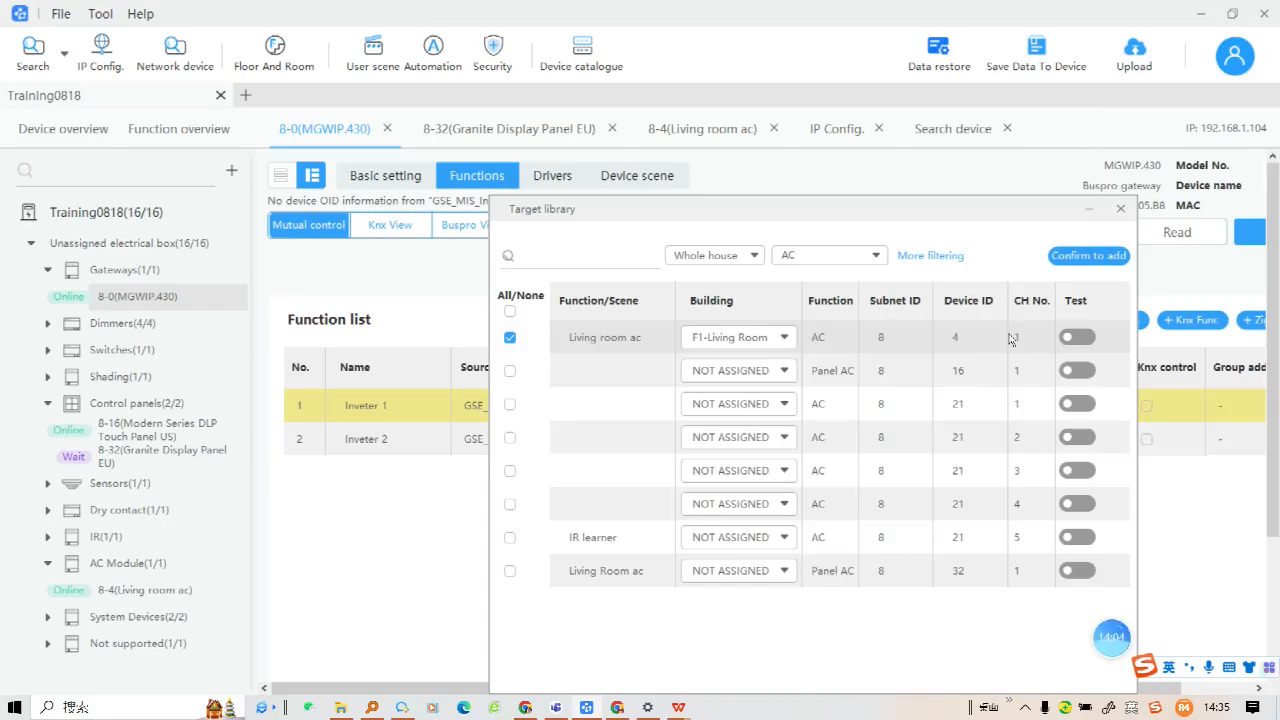
Compare the living room controller's working mode with the Working mode slide in WPS Office, then return and close the target library
left_click(1091, 210)
left_click(696, 128)
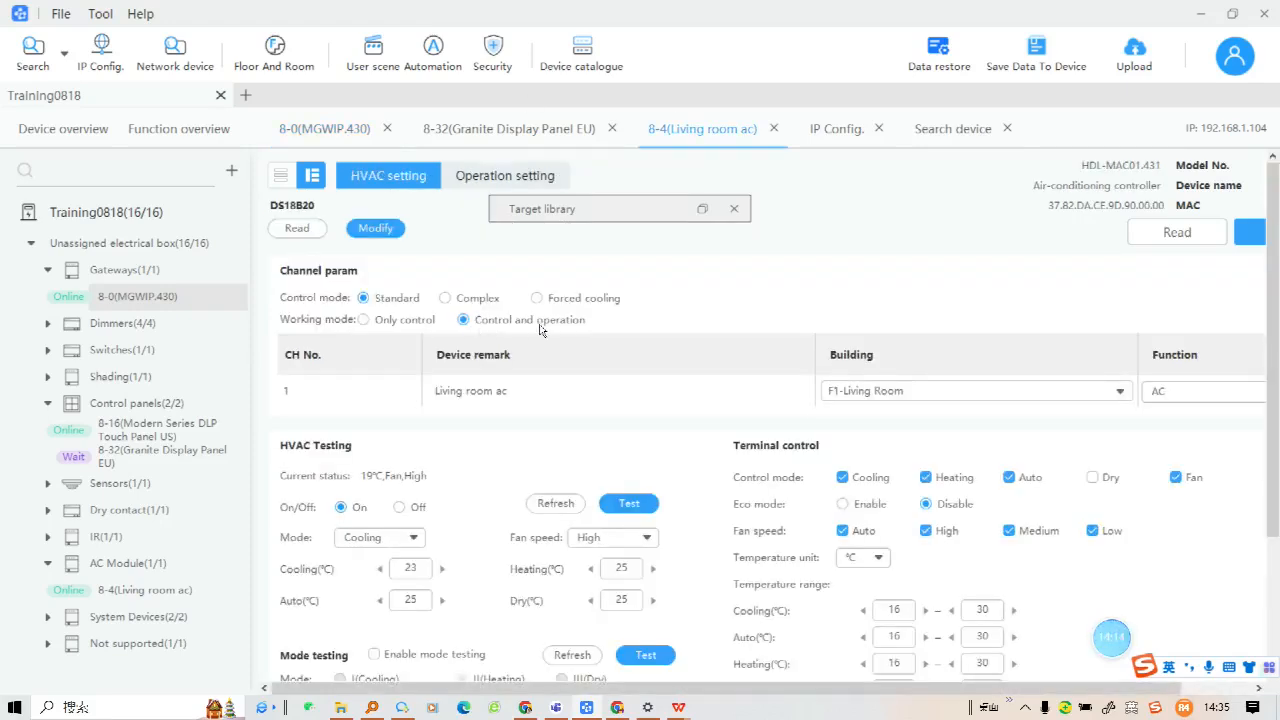
mouse_move(678, 709)
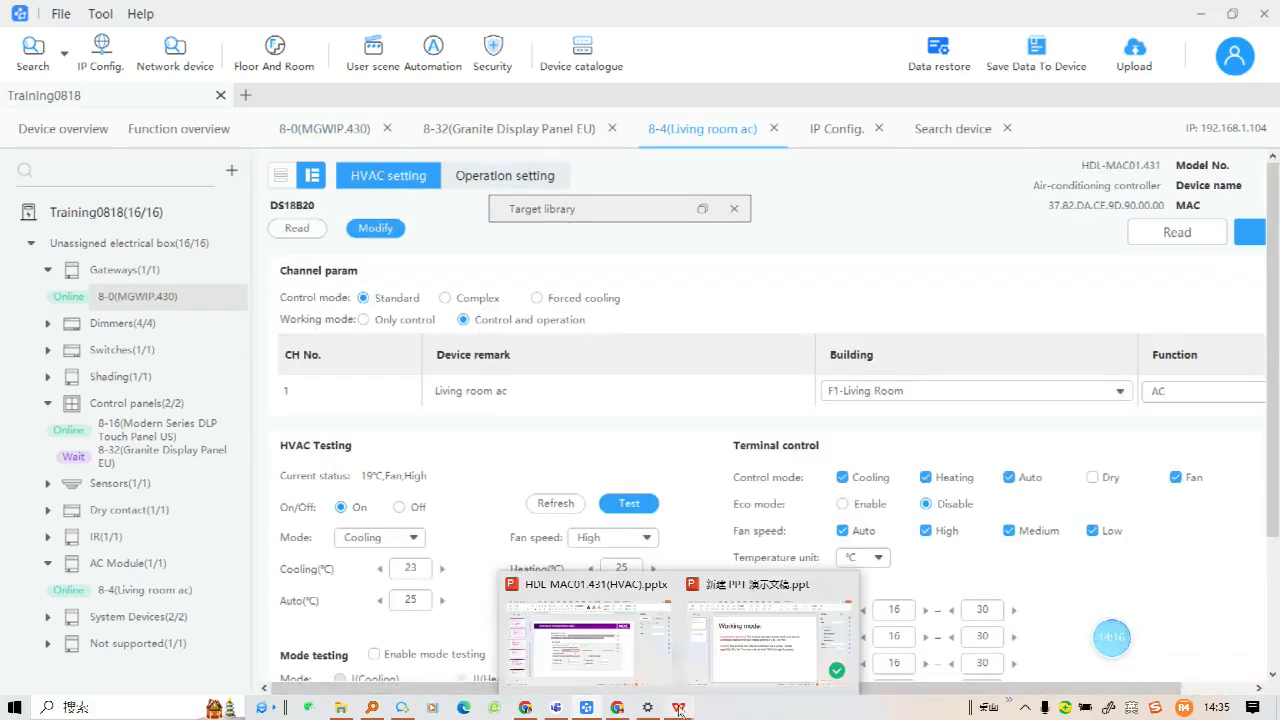
left_click(588, 640)
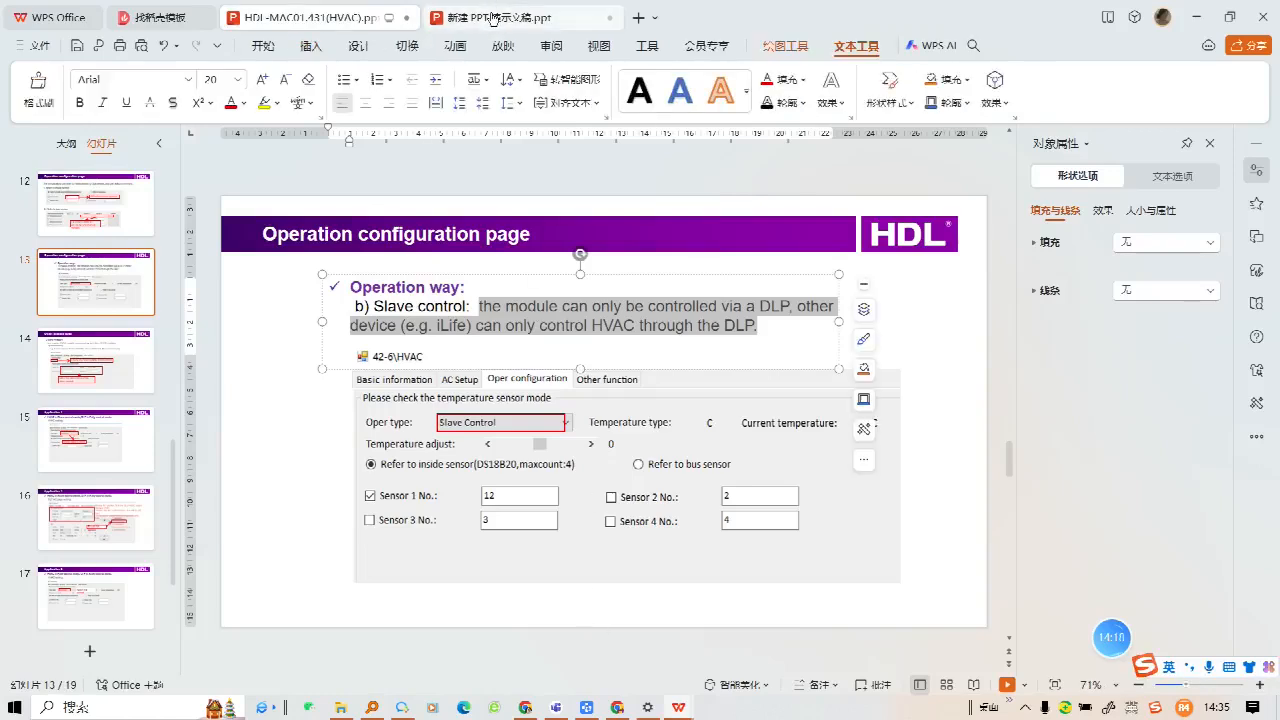
left_click(492, 18)
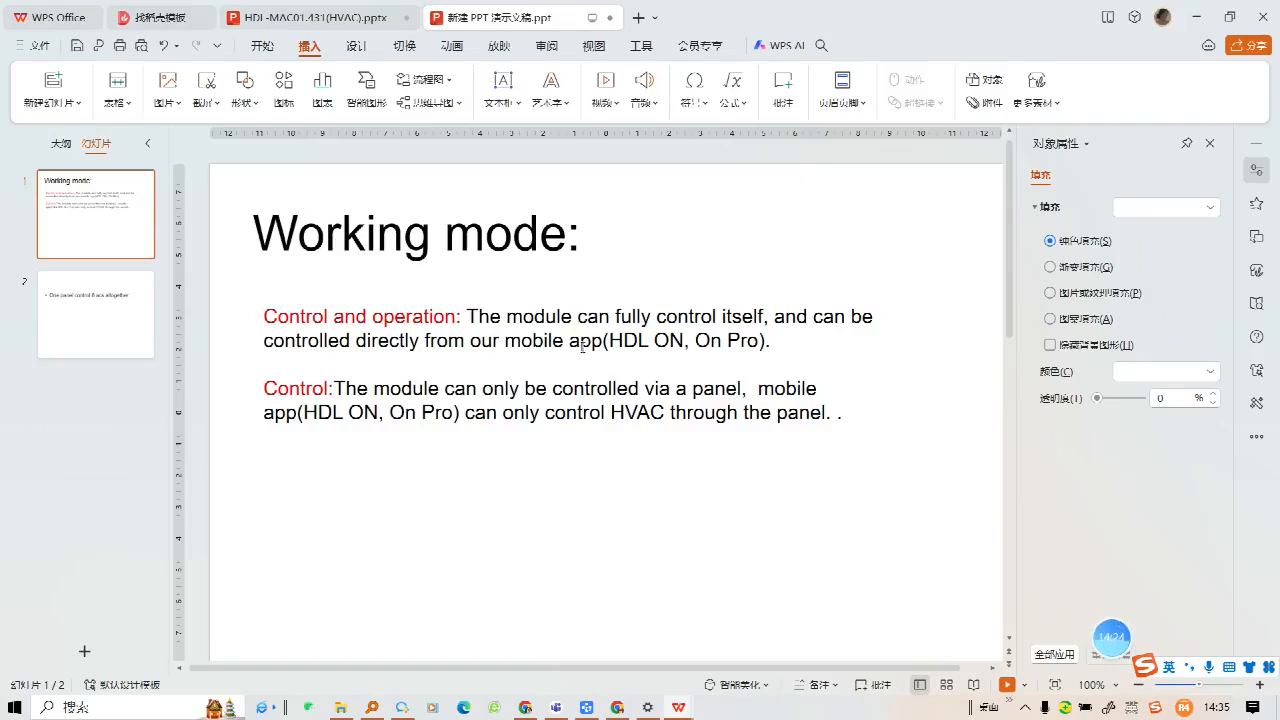
left_click(587, 708)
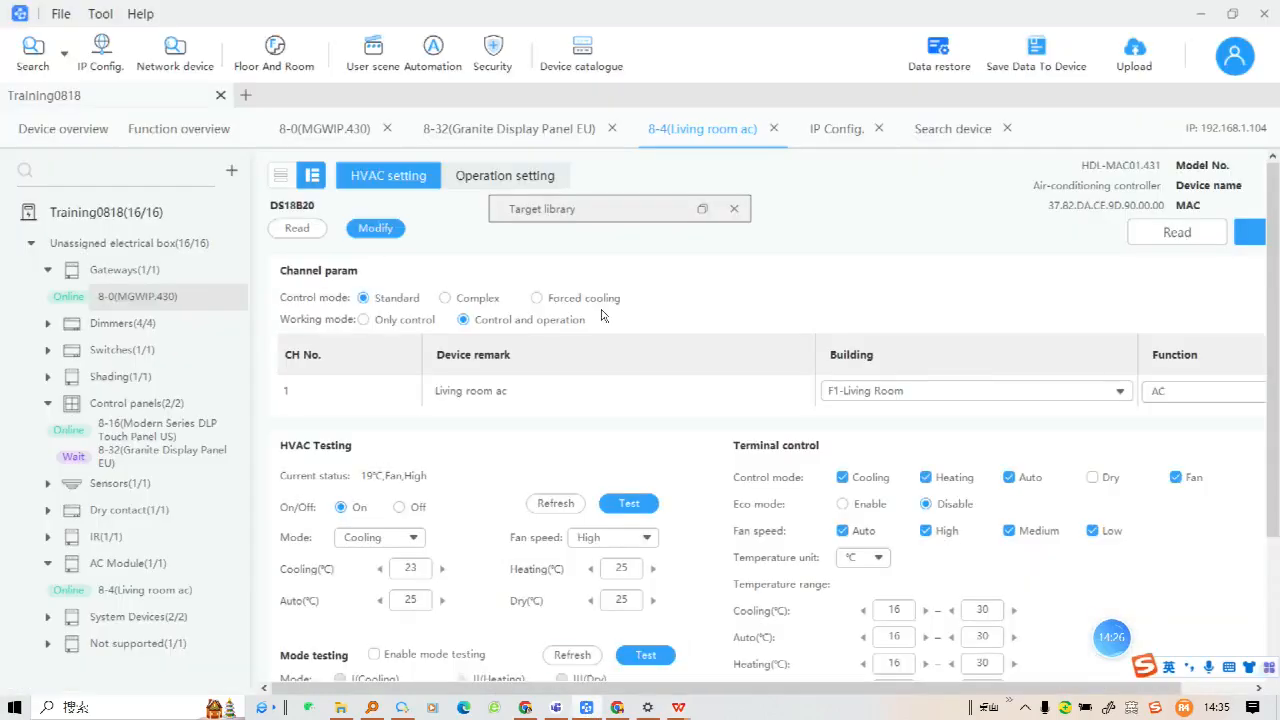
left_click(702, 208)
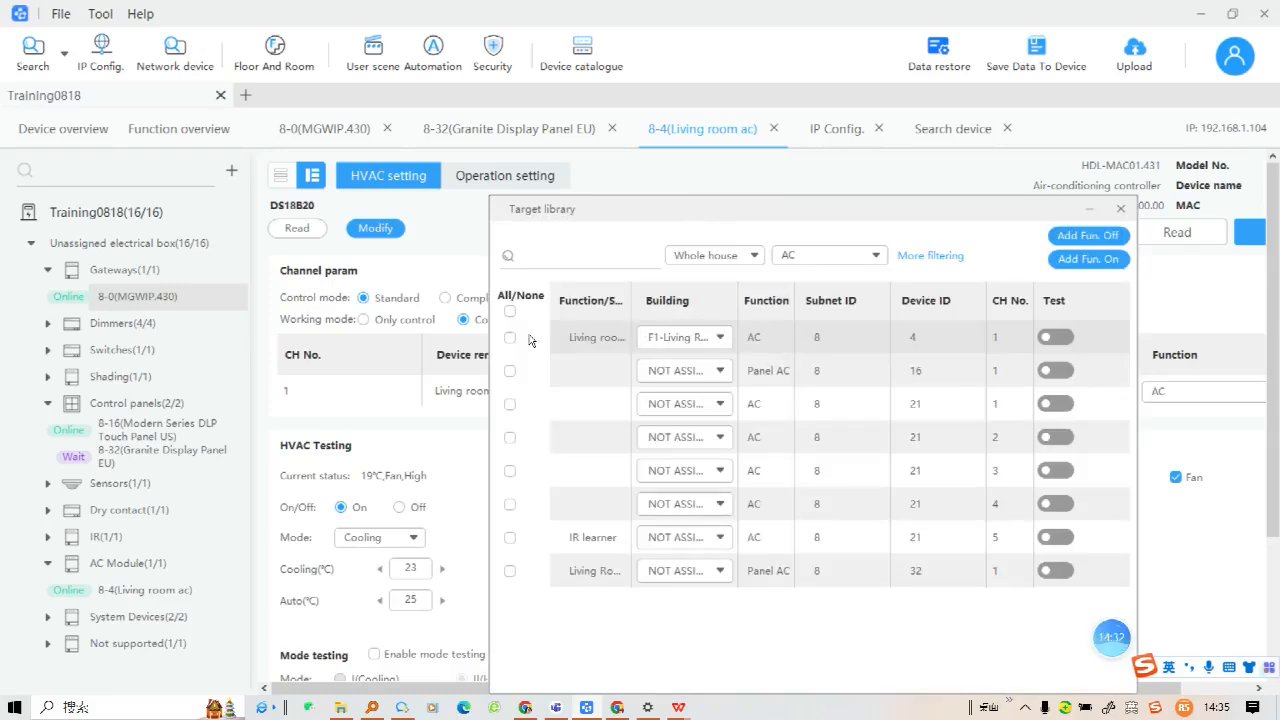
left_click(1121, 208)
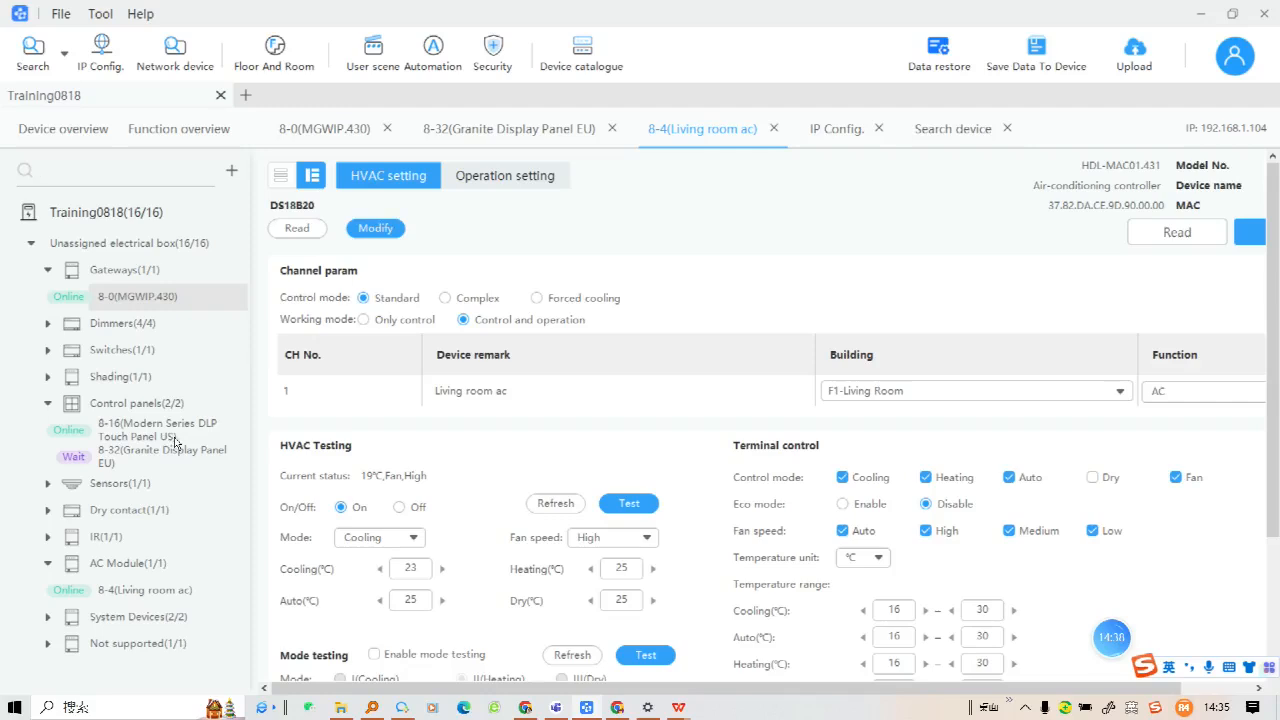
Enable Master/slave in the living room ac controller's operation settings and look through its slave list
left_click(132, 590)
mouse_move(1172, 646)
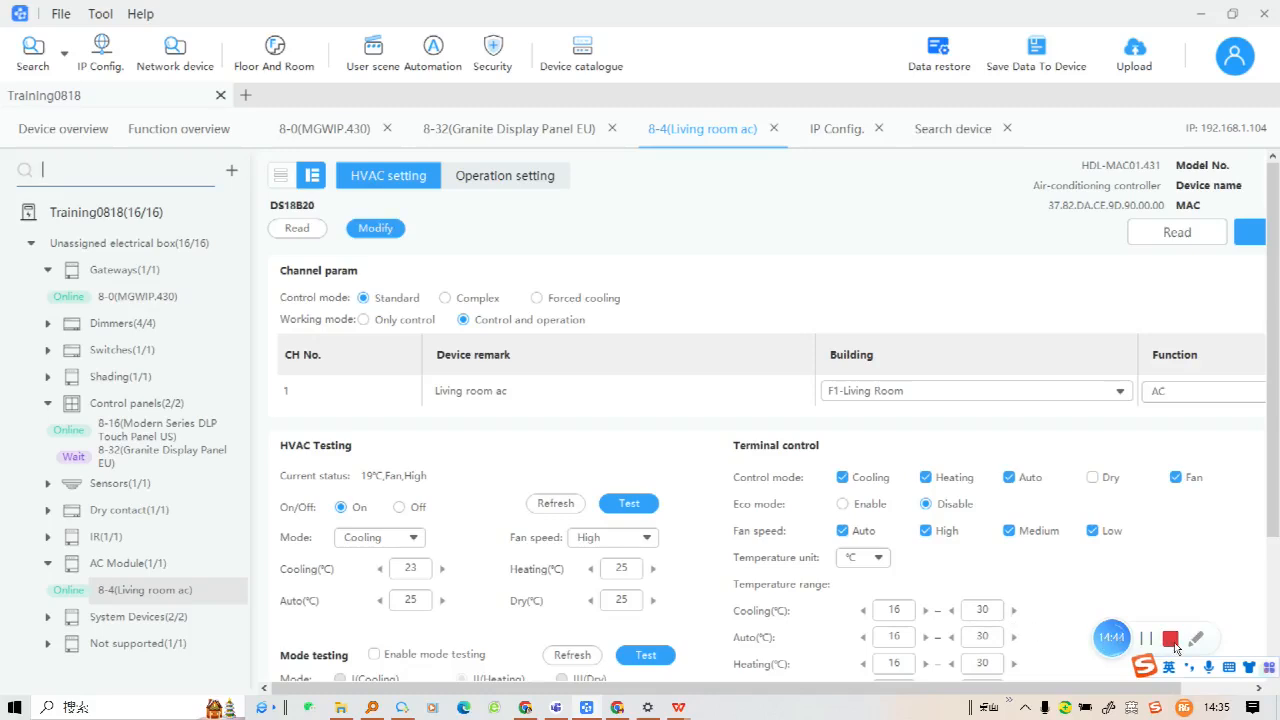
left_click(487, 178)
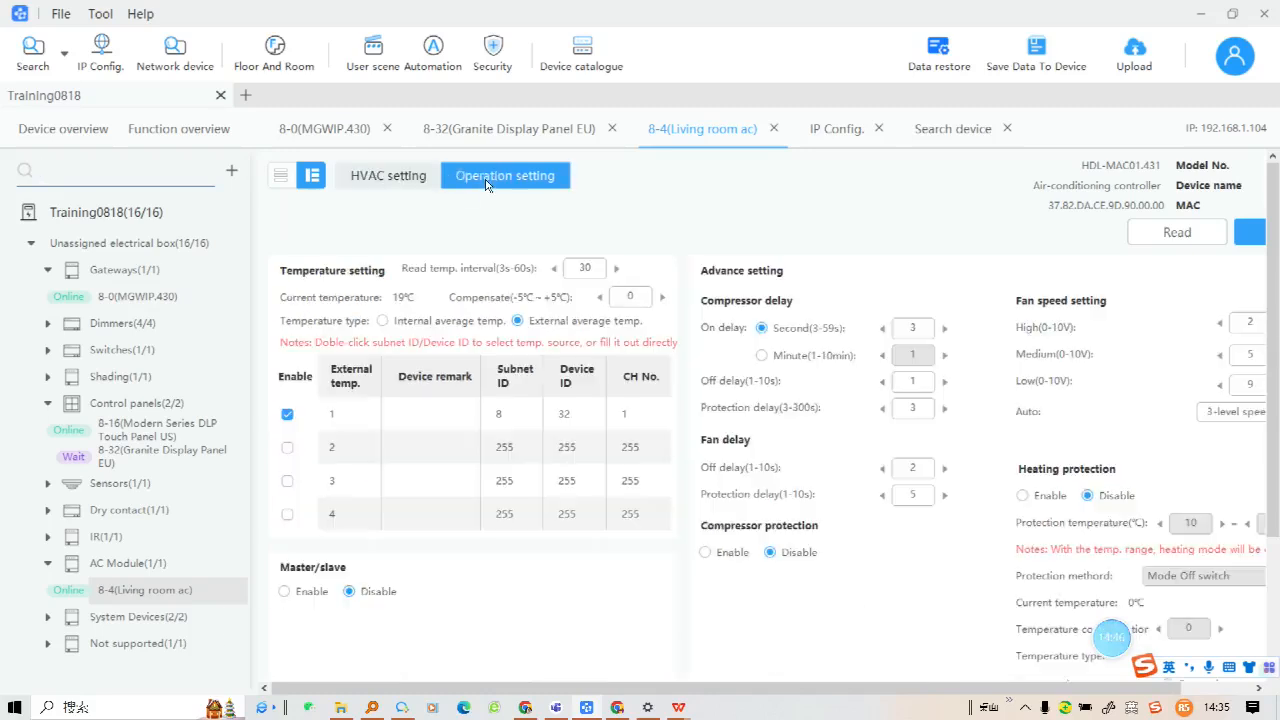
scroll(639, 471, "down", 1)
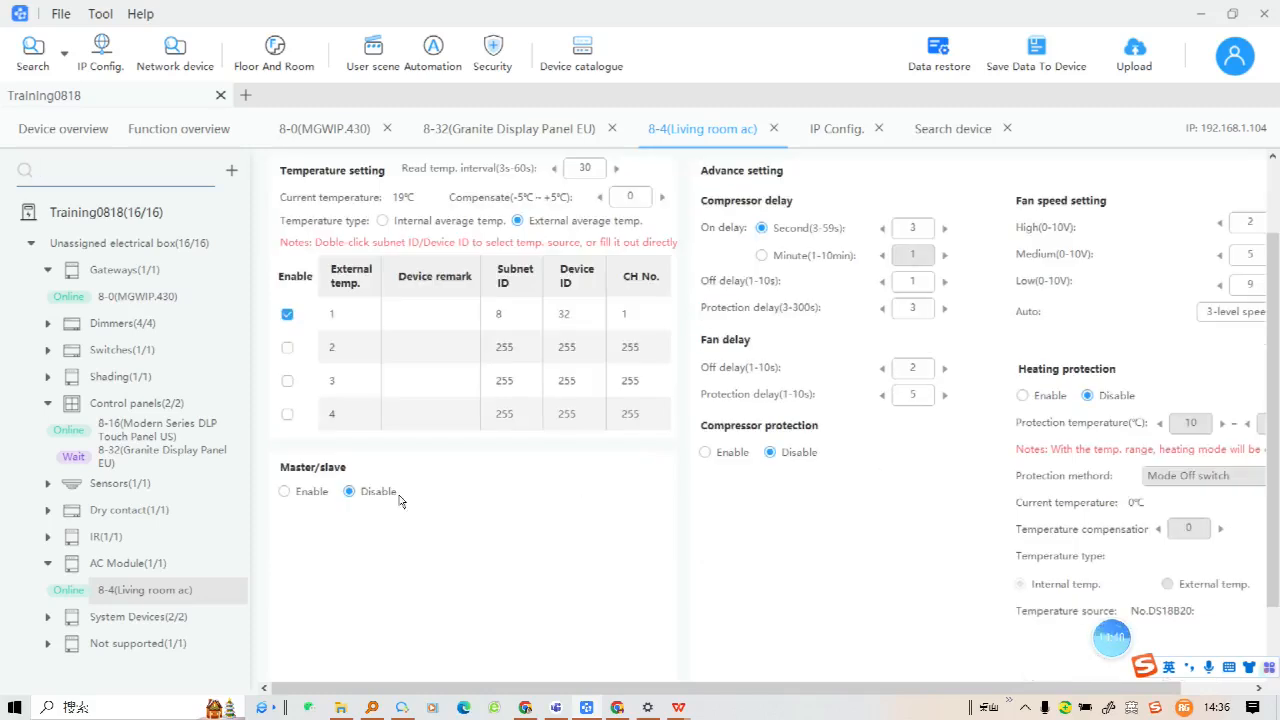
left_click(285, 491)
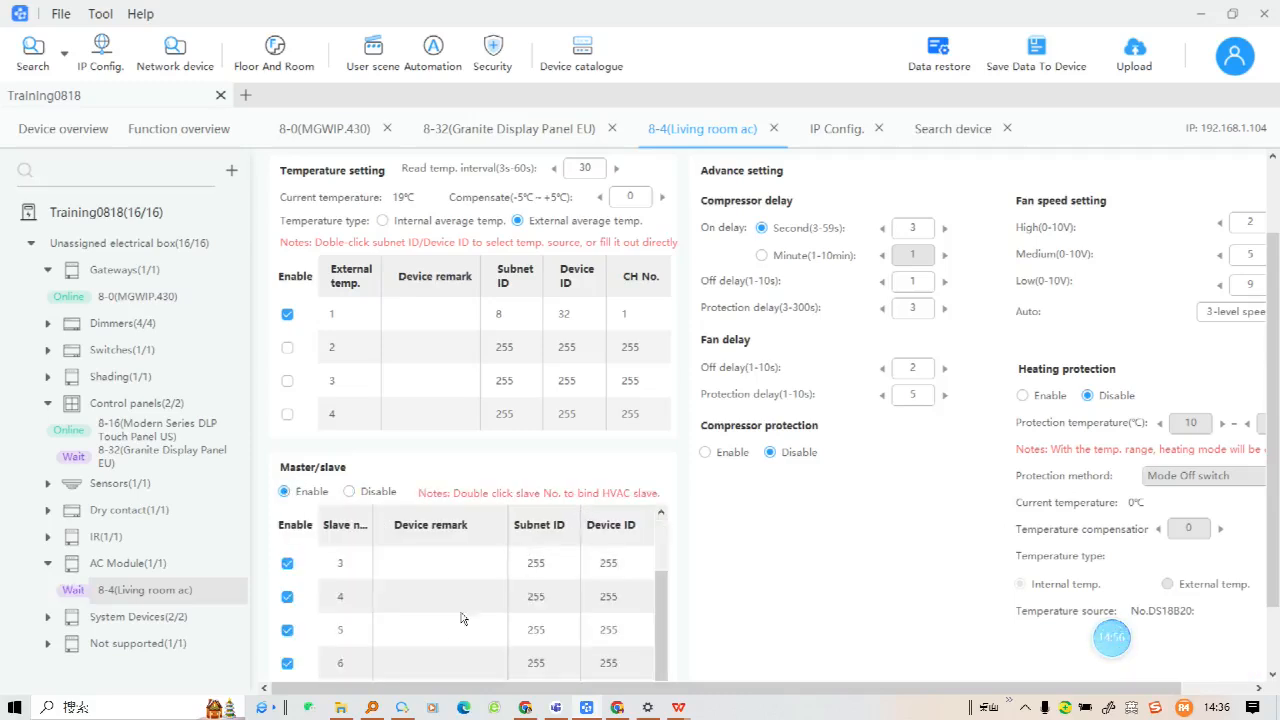
scroll(482, 452, "down", 1)
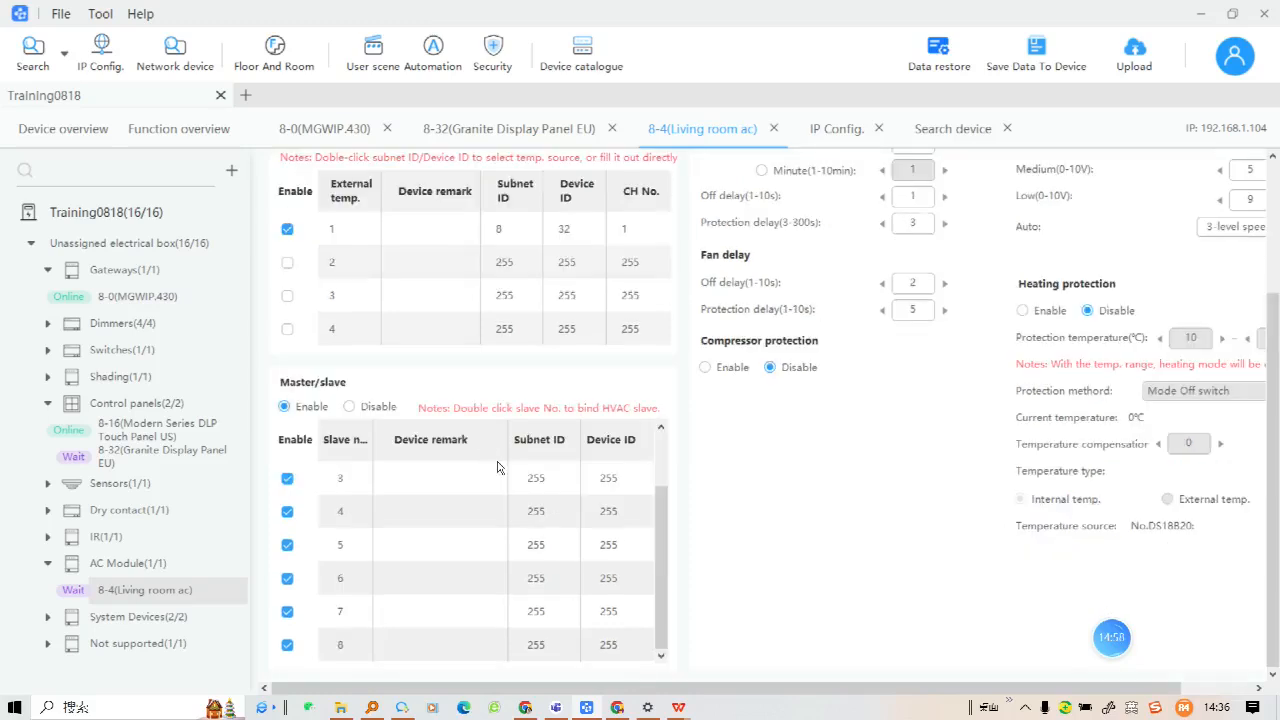
scroll(461, 532, "up", 1)
scroll(455, 589, "down", 1)
Switch to the WPS presentation and move the "One panel control 8 acs altogether" text box higher on slide 2
mouse_move(681, 712)
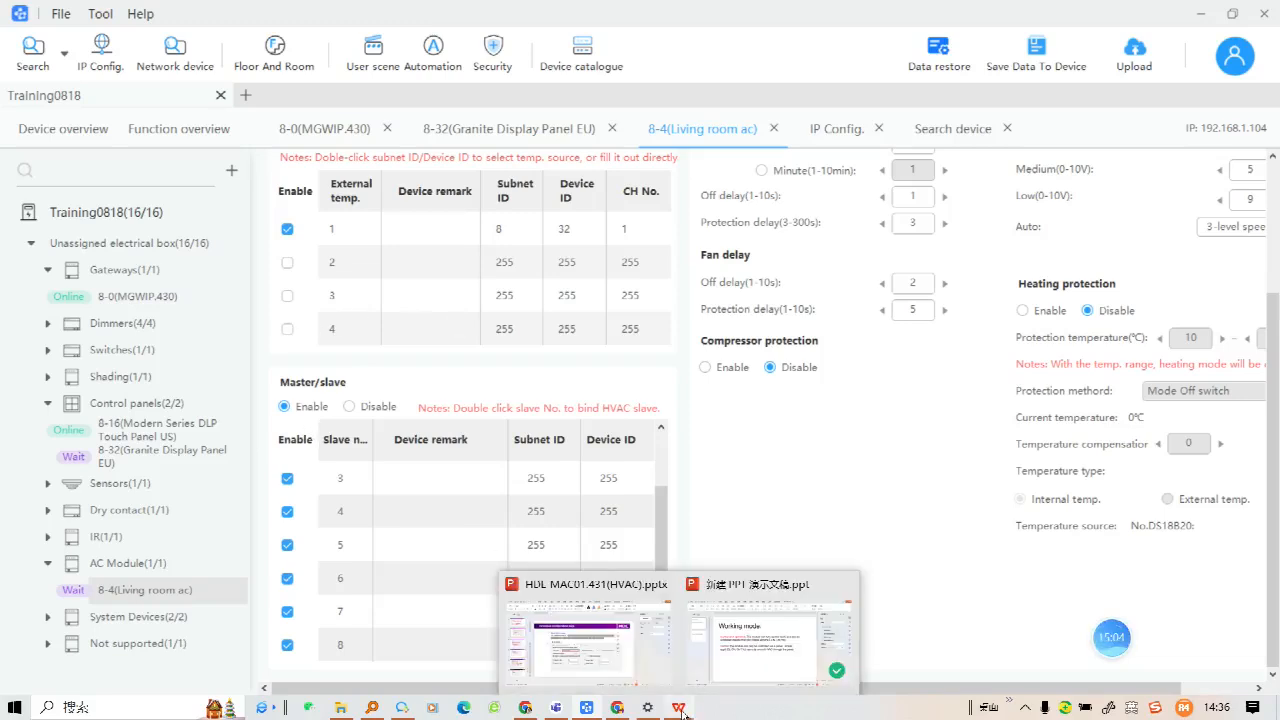
left_click(730, 687)
left_click(94, 300)
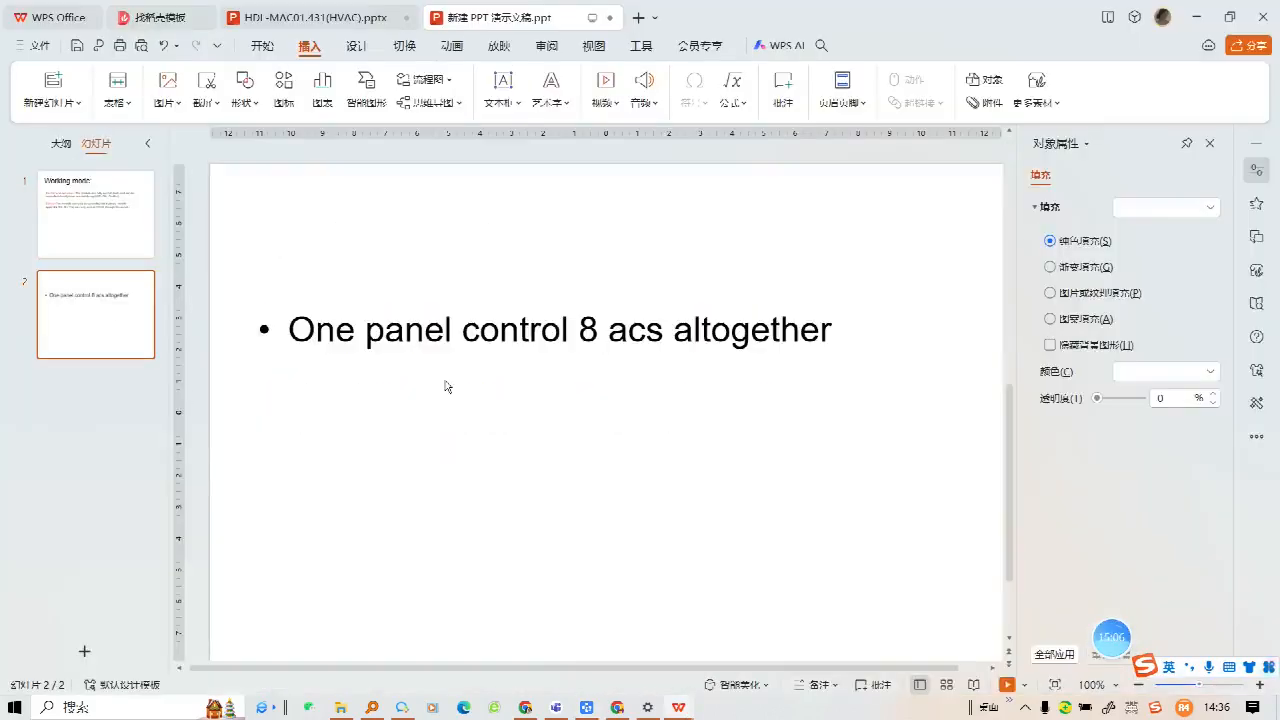
left_click(405, 336)
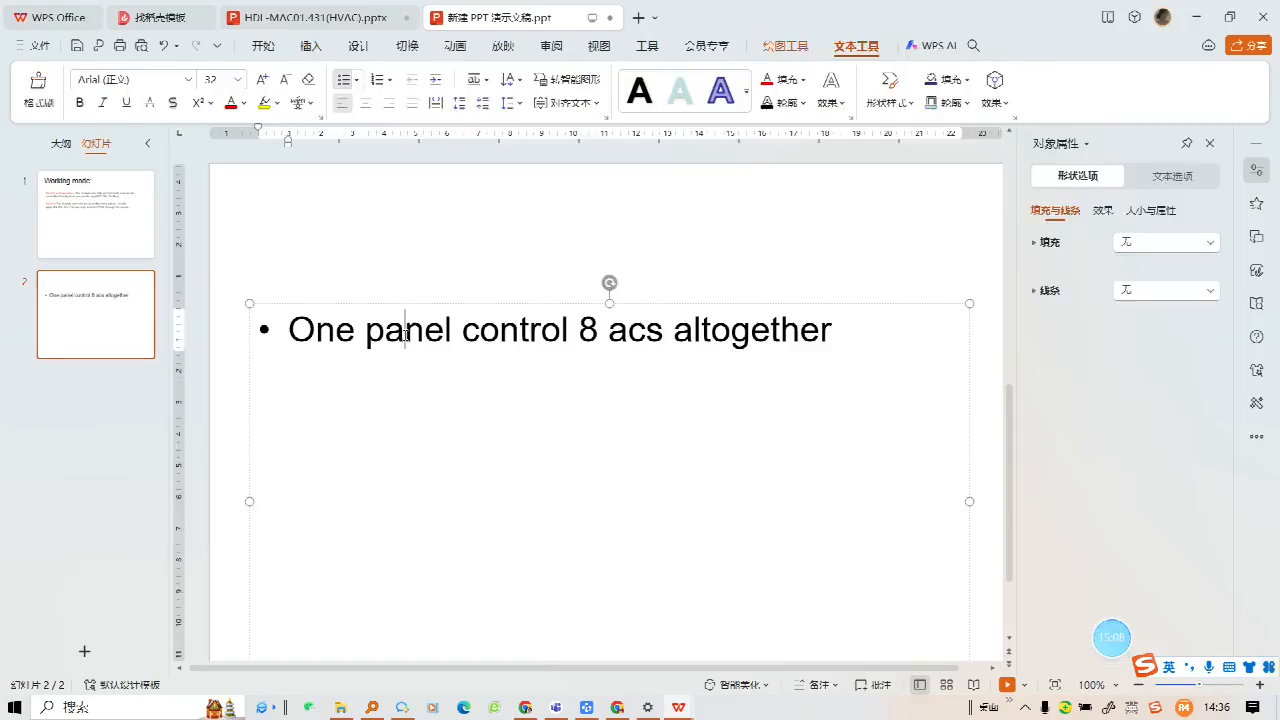
left_click_drag(385, 305, 392, 232)
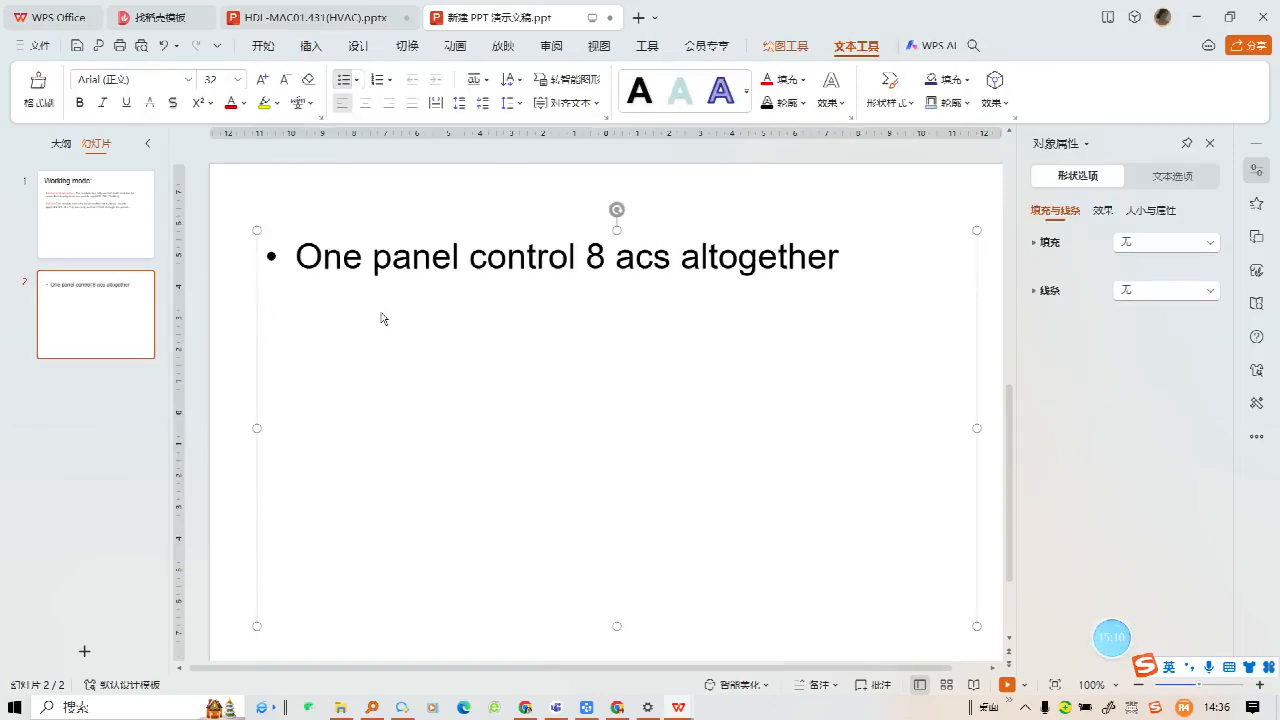